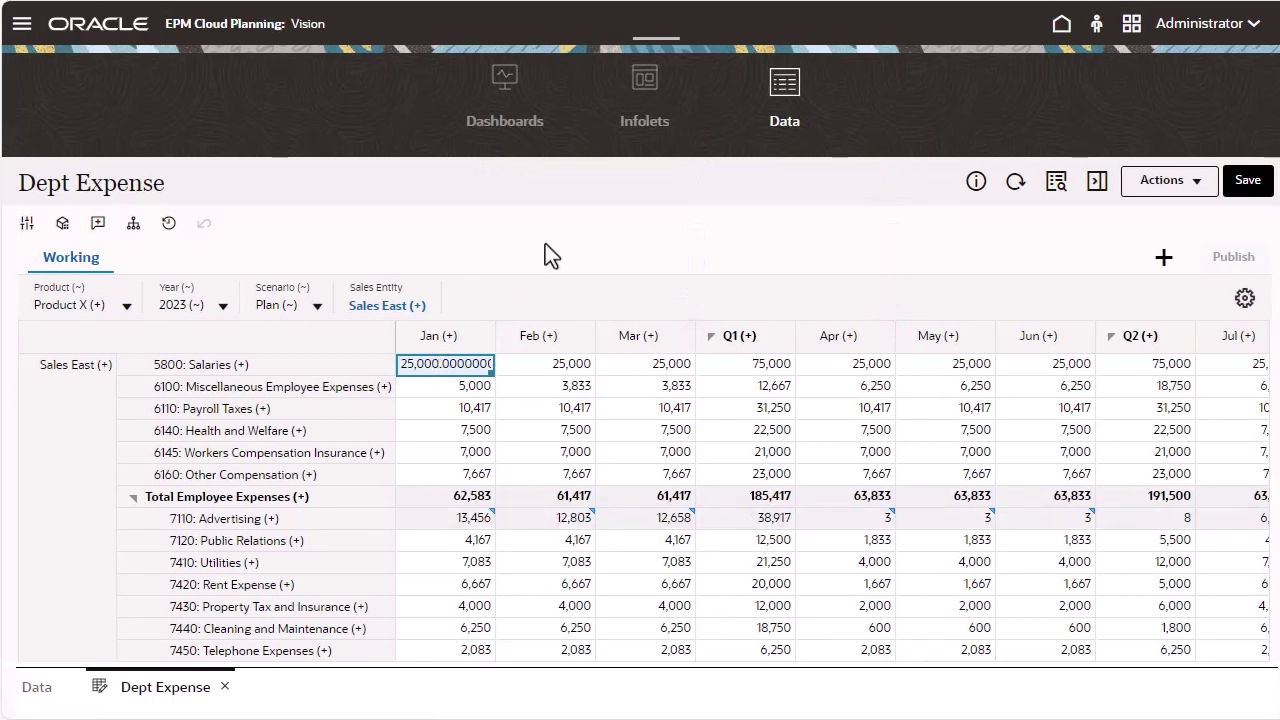
- Enter the 7110 Advertising monthly values in the Dept Expense form, tabbing between months
key("Tab")
key("Tab")
key("Tab")
key("Tab")
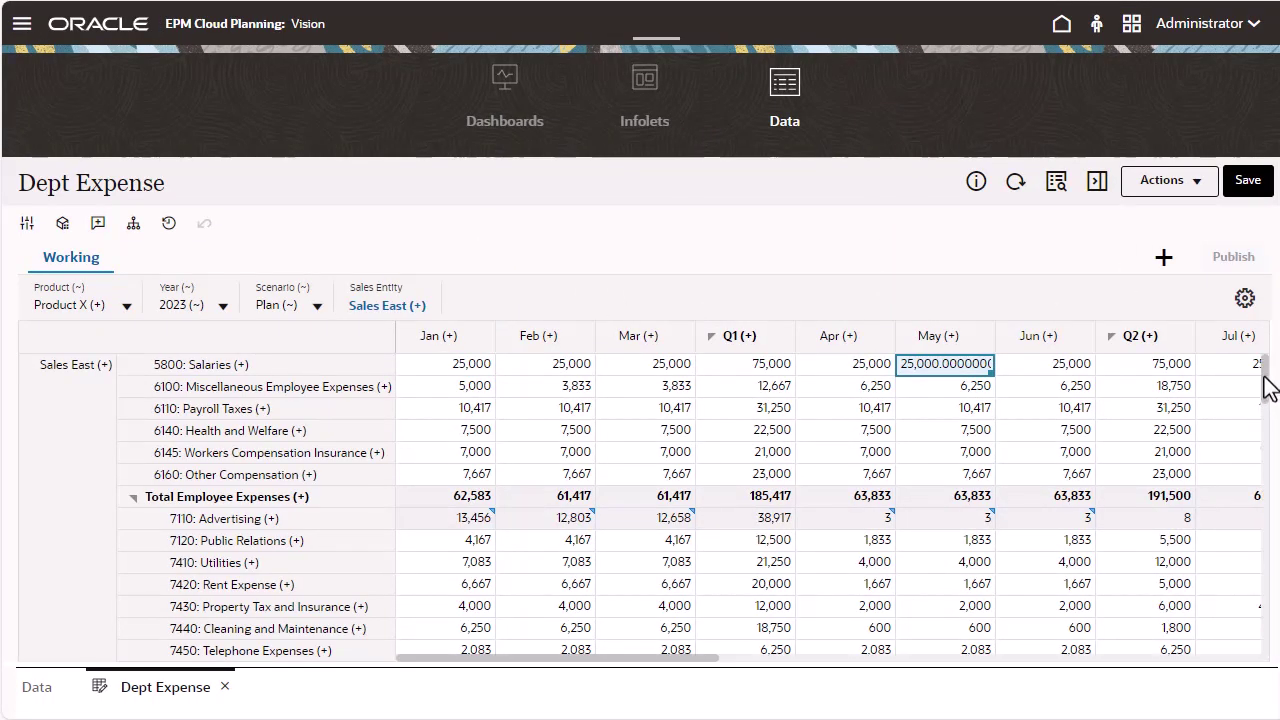
left_click_drag(1265, 380, 1222, 498)
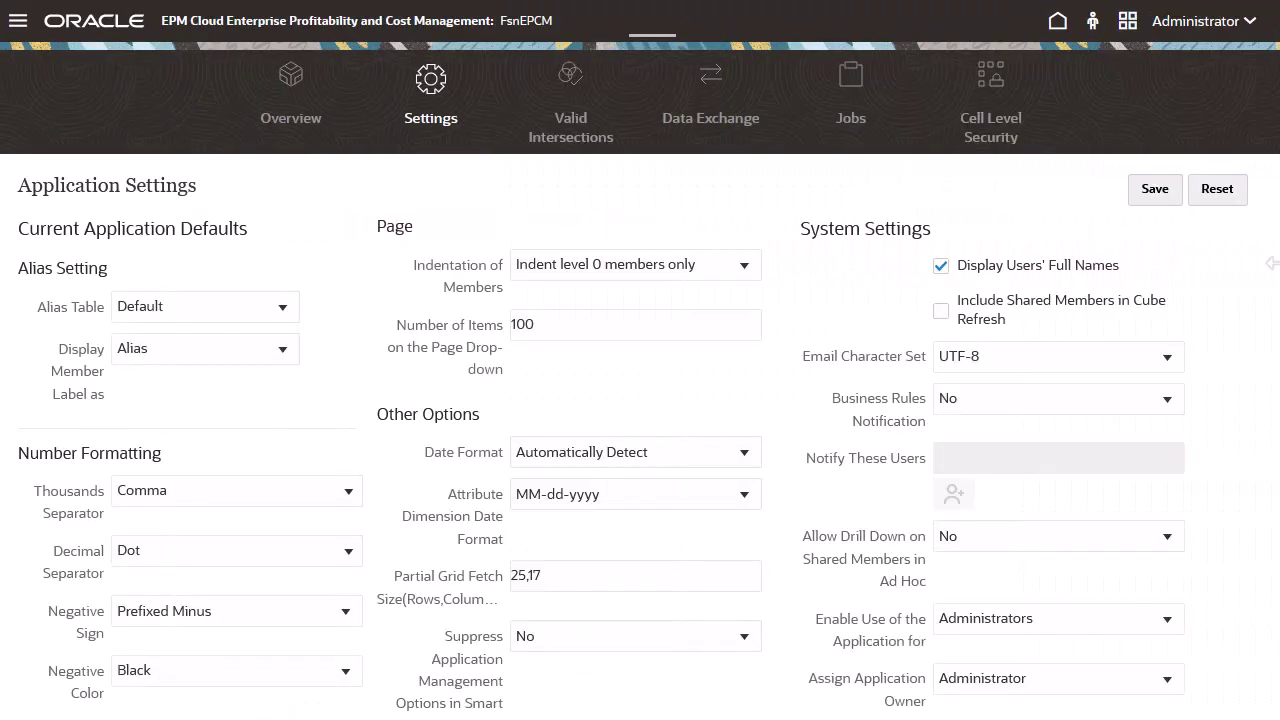
- Choose Forms 2.0 in the Forms Version setting of Application Settings
scroll(1207, 293, "down", 5)
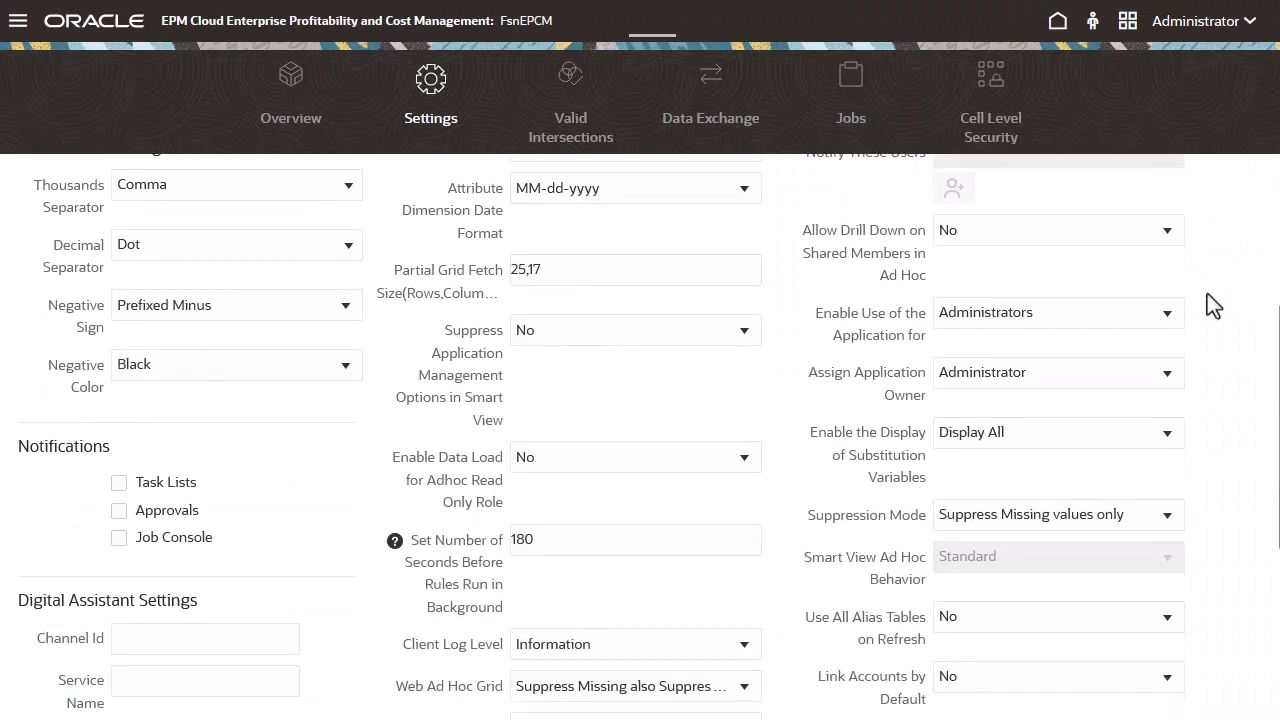
scroll(1207, 293, "down", 2)
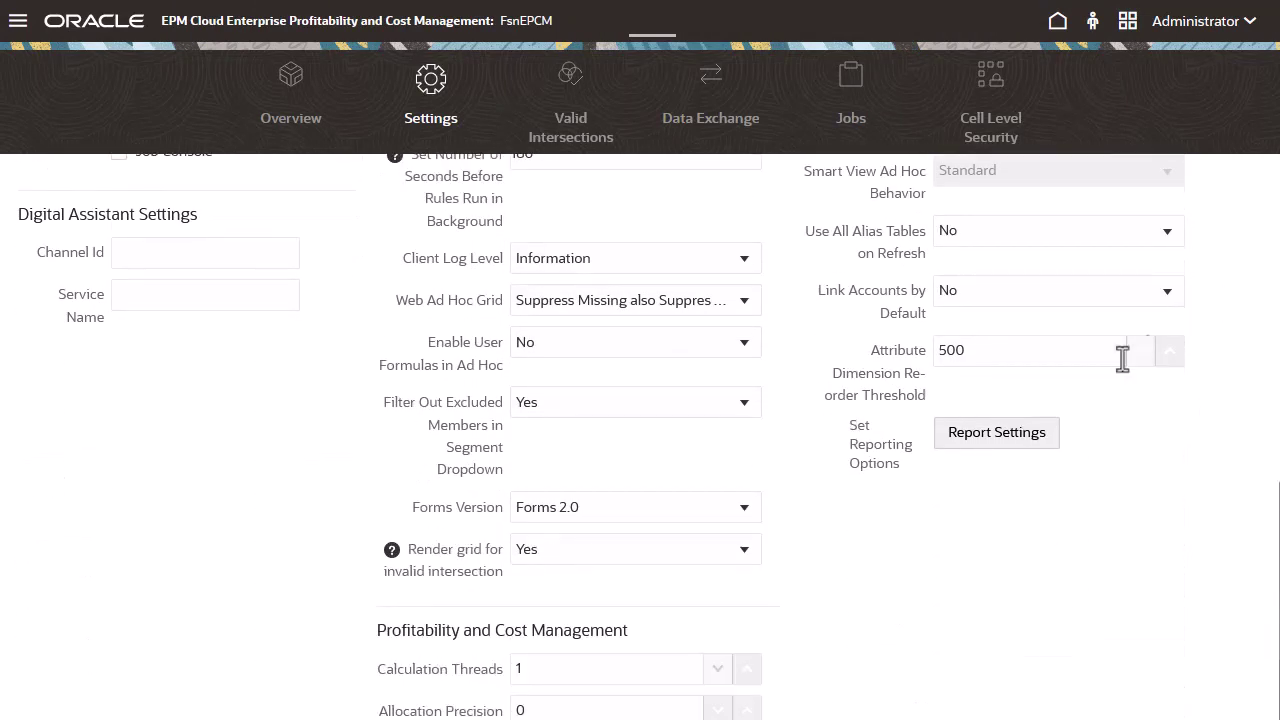
left_click(748, 509)
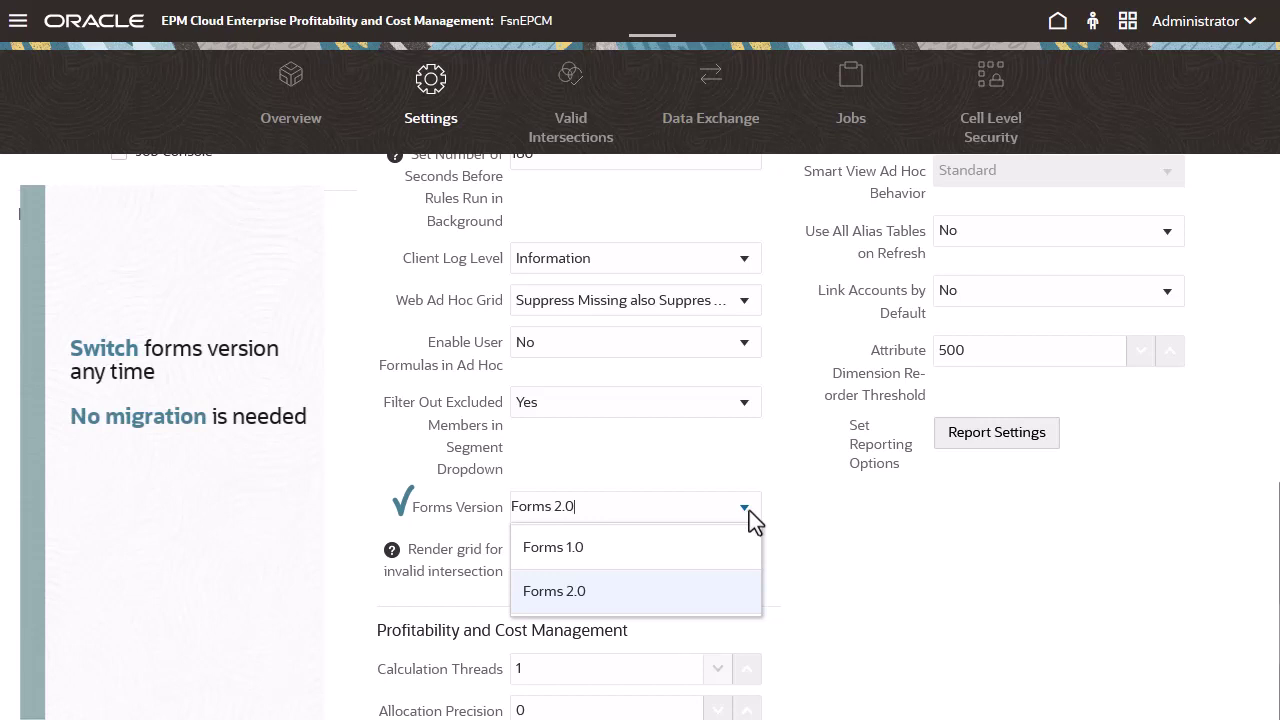
left_click(862, 551)
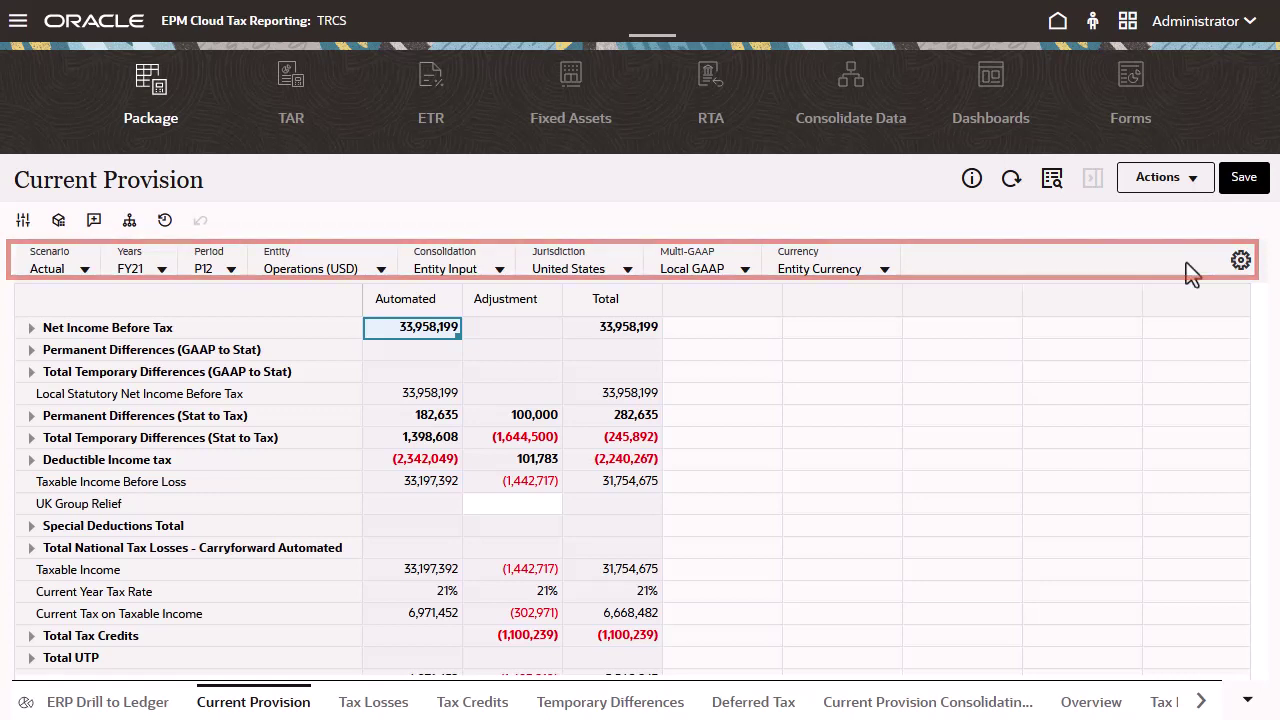
- Show the Current Provision POV bar's gear menu with its Auto-Apply option
left_click(1240, 260)
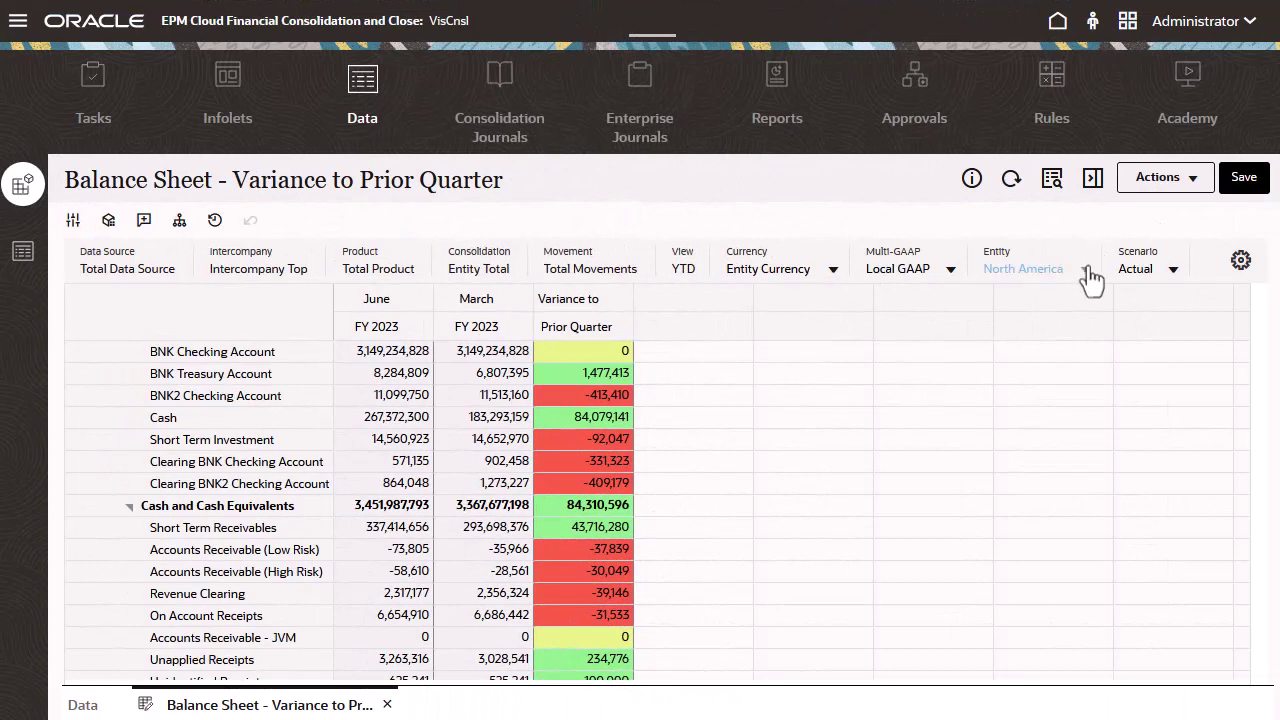
- Search the Entity POV for 'south', keep North America, then open the Member Selector
left_click(1086, 270)
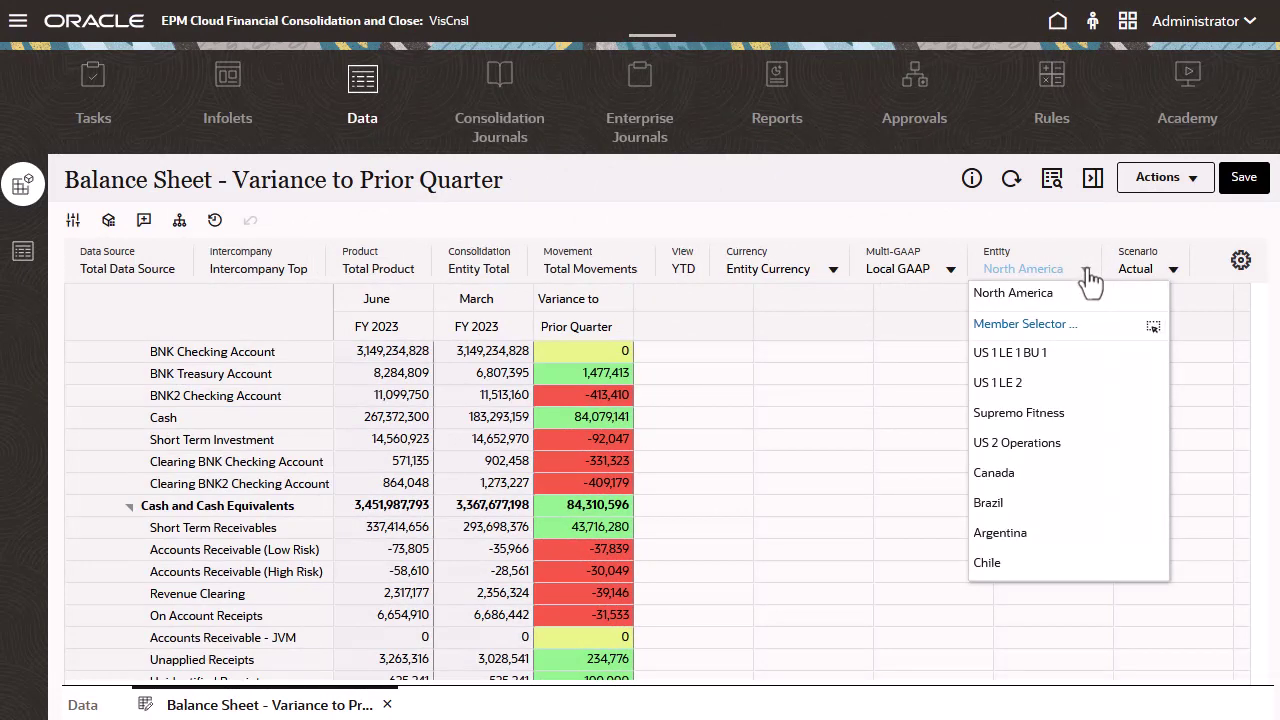
left_click(1055, 270)
type("south")
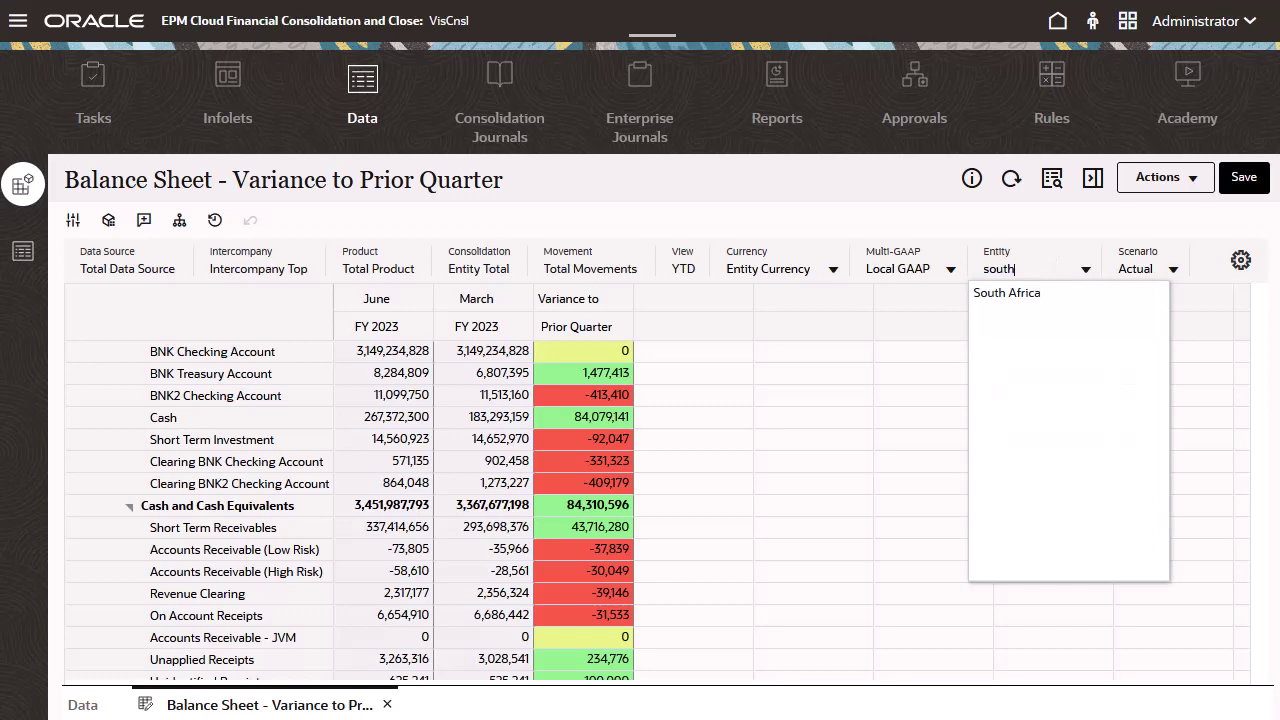
left_click(1161, 224)
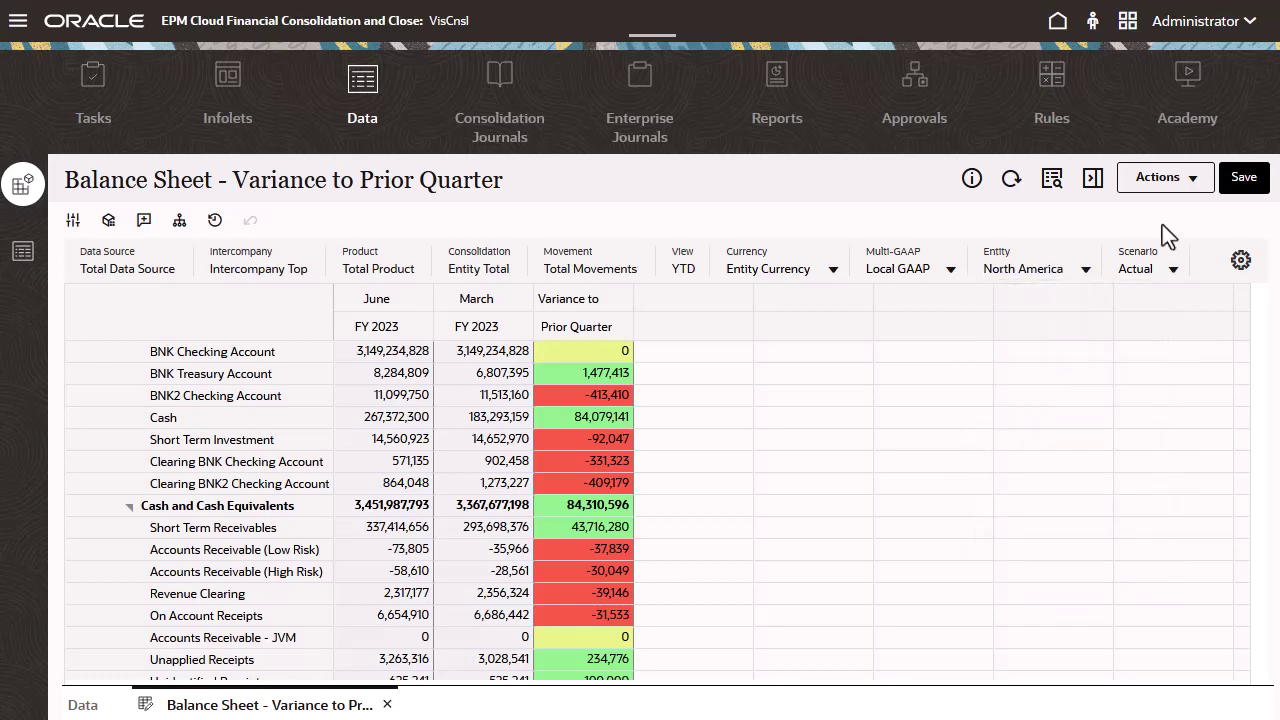
left_click(1085, 268)
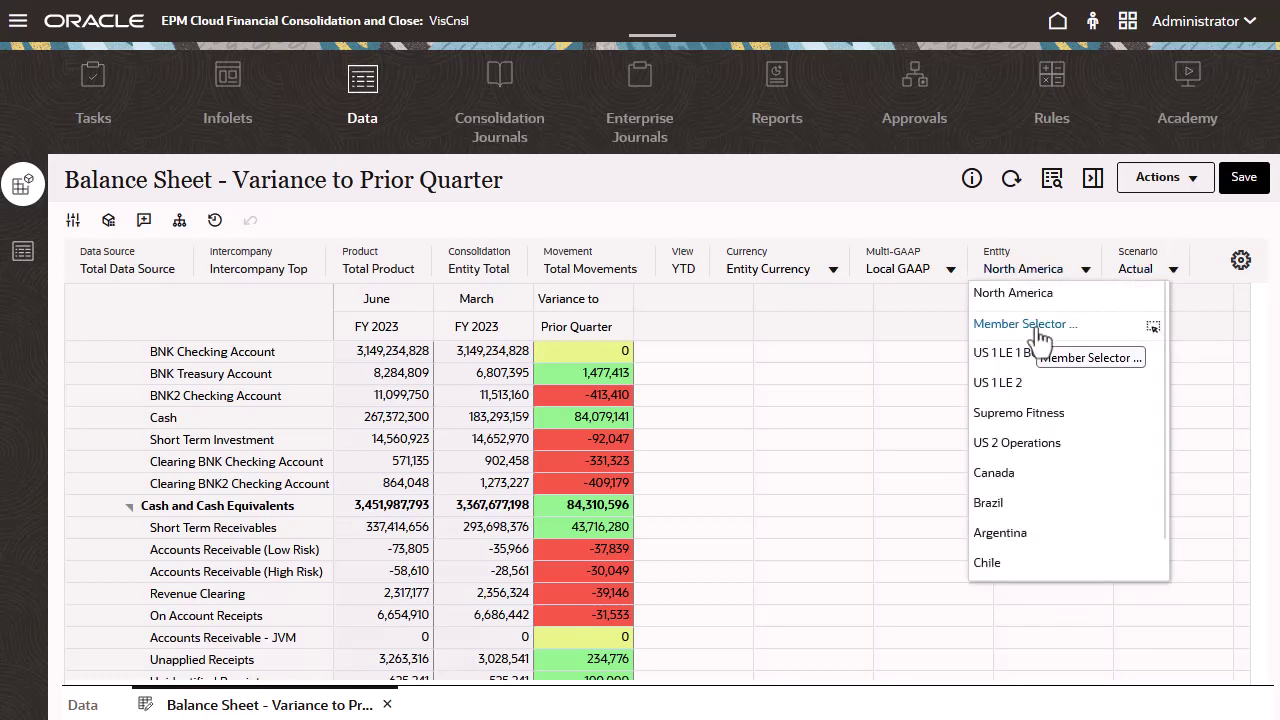
left_click(1038, 334)
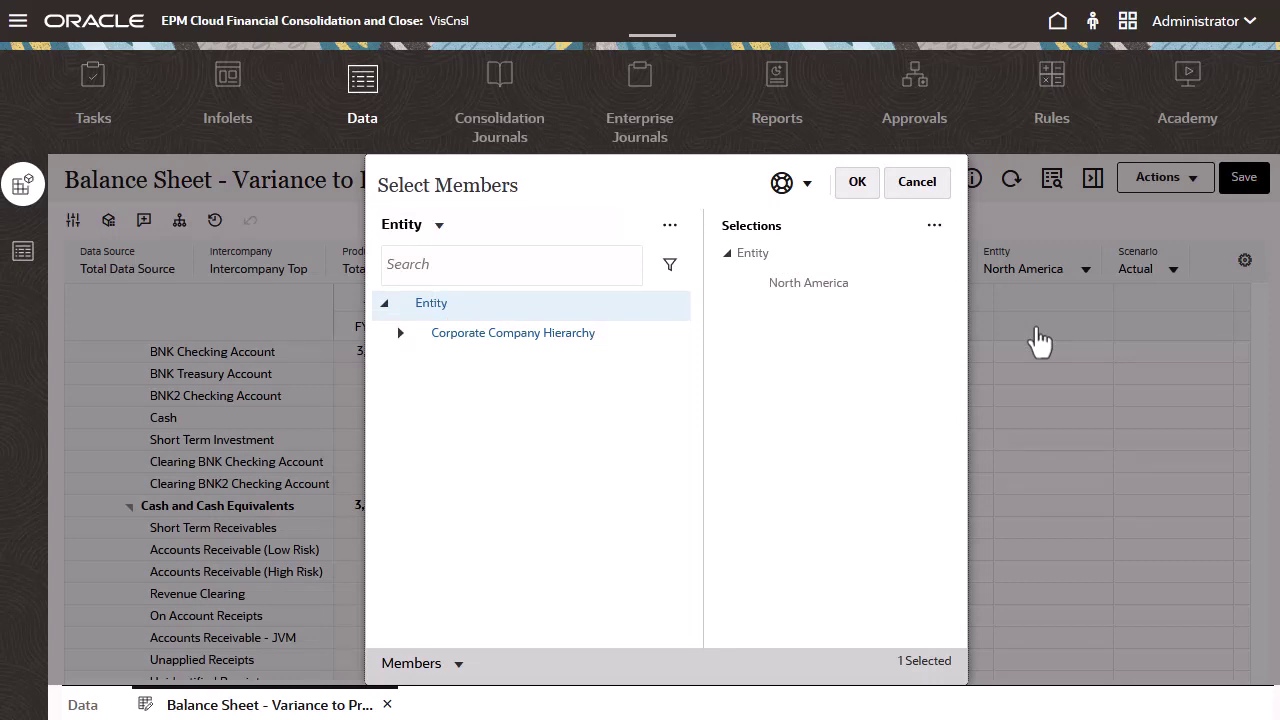
- Turn on Descendant Counts, expand North America, and search Entity members for 'south'
left_click(670, 226)
left_click(716, 224)
left_click(670, 226)
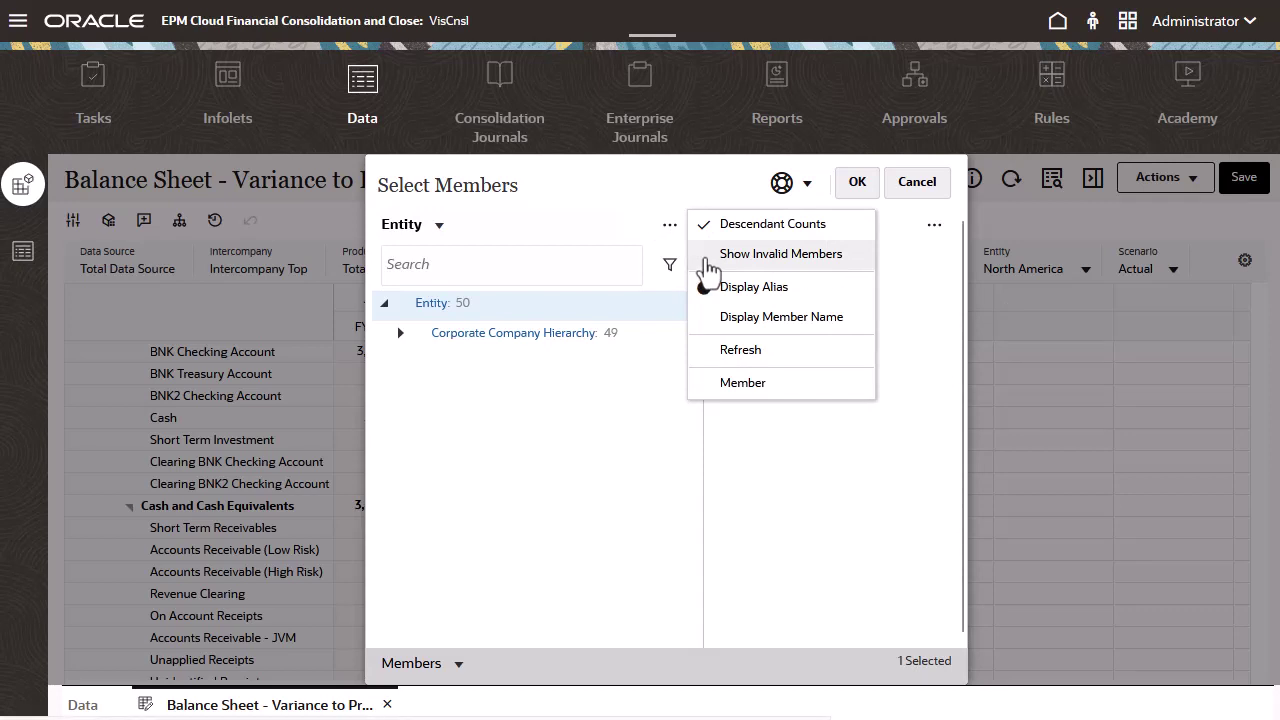
left_click(707, 258)
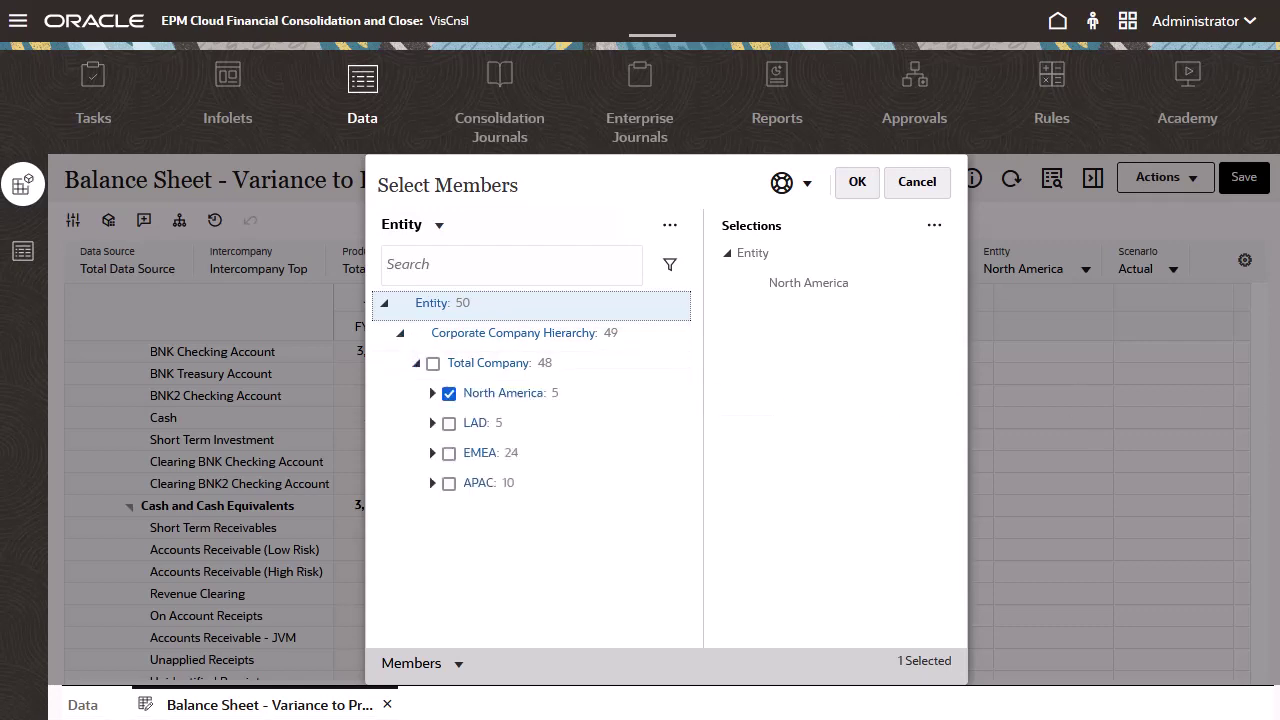
left_click(510, 264)
type("south")
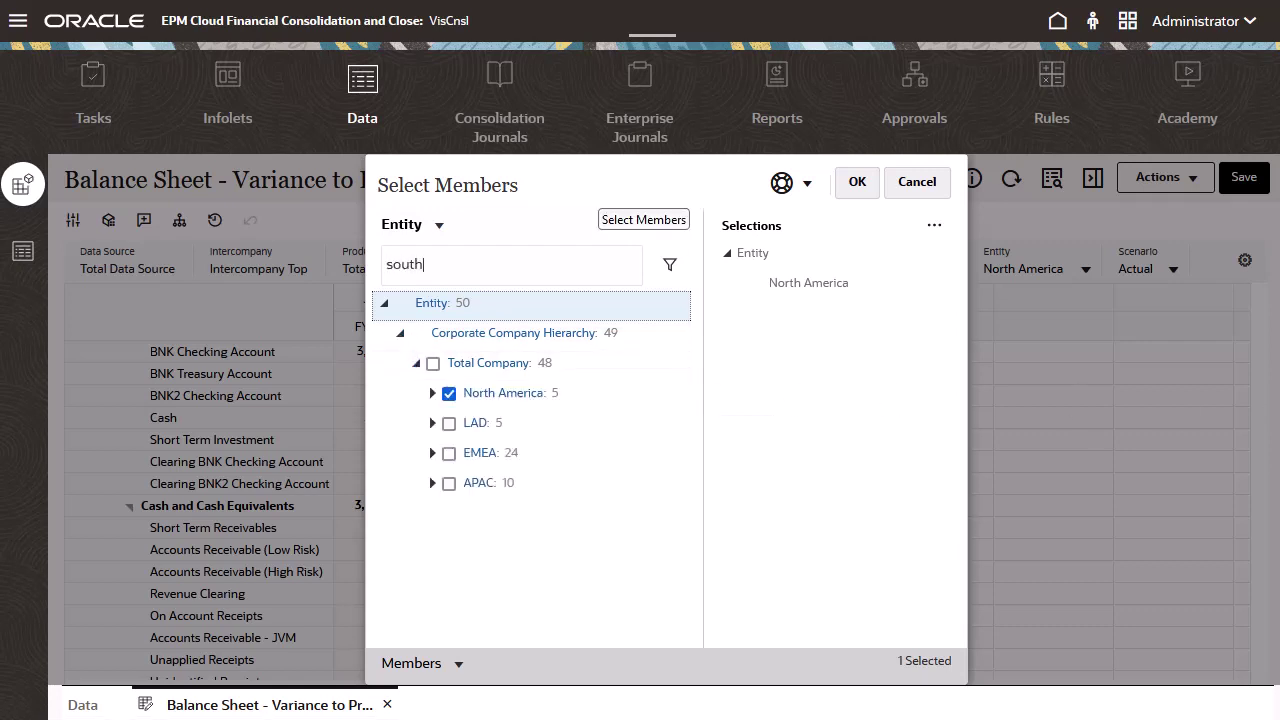
key("Return")
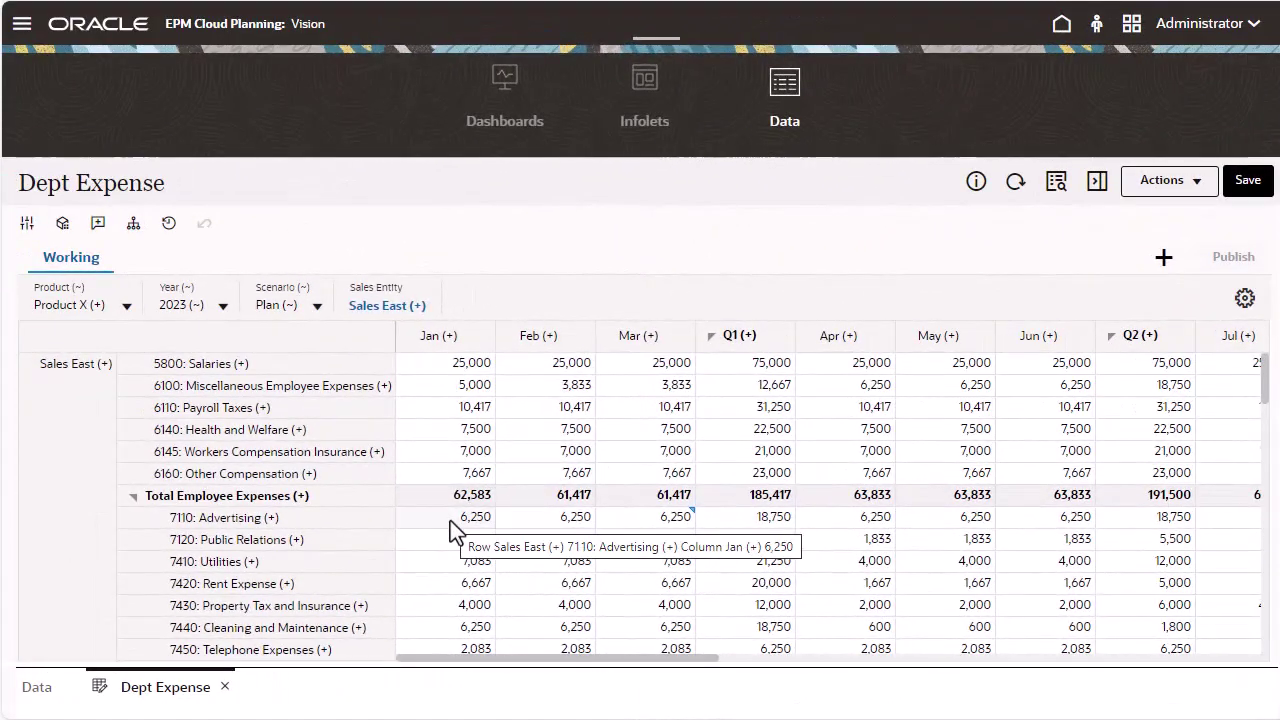
- Open line item details for Jan Advertising and add a Print line of 6000 for Jan–Mar
right_click(450, 520)
left_click(606, 380)
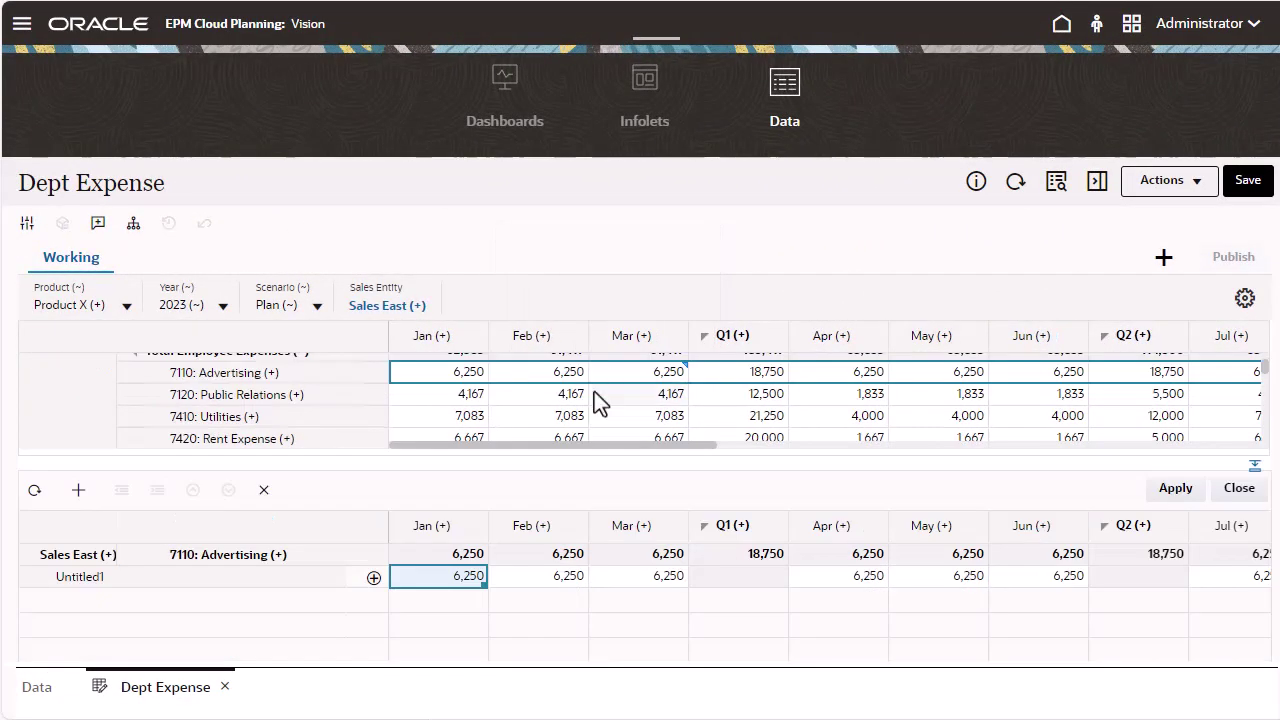
left_click(90, 576)
left_click(103, 576)
type("Print")
key("Tab")
type("6000")
key("Tab")
type("6000")
key("Tab")
type("6000")
key("Return")
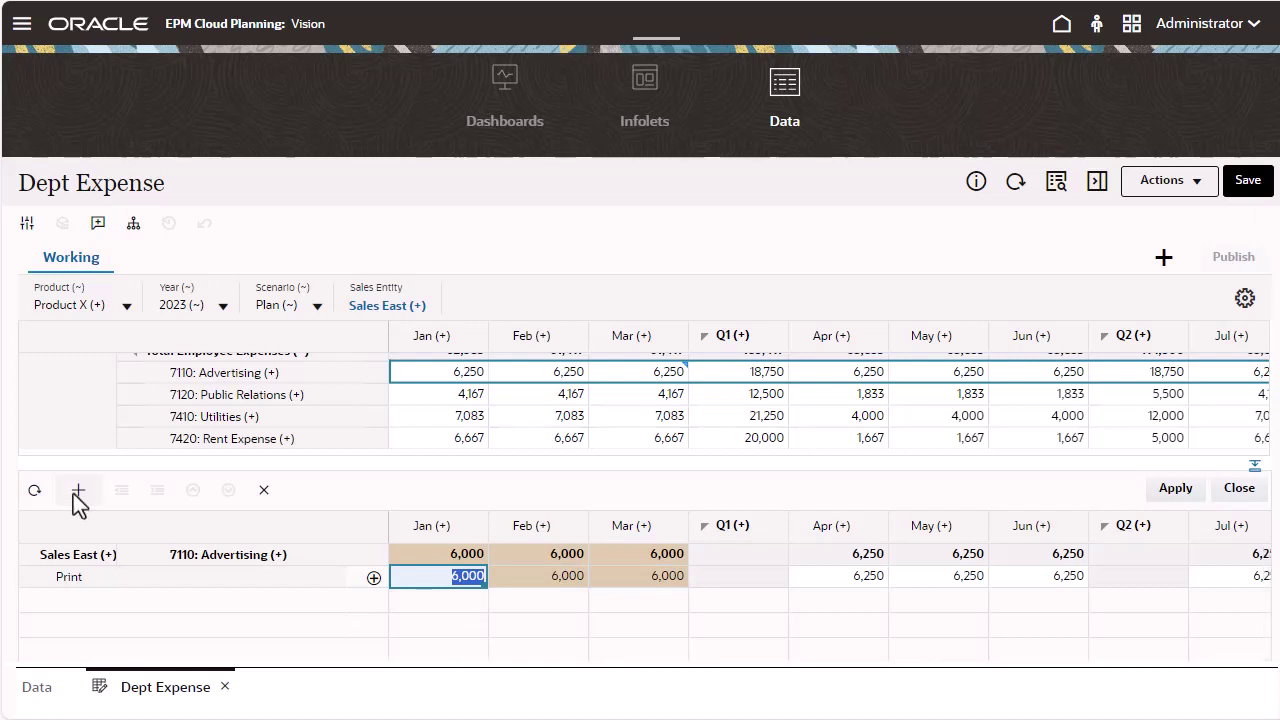
- Add a Digital line with 7456, 6803 and 6658 for Jan–Mar and apply
left_click(78, 489)
left_click(92, 598)
type("Digital")
key("Tab")
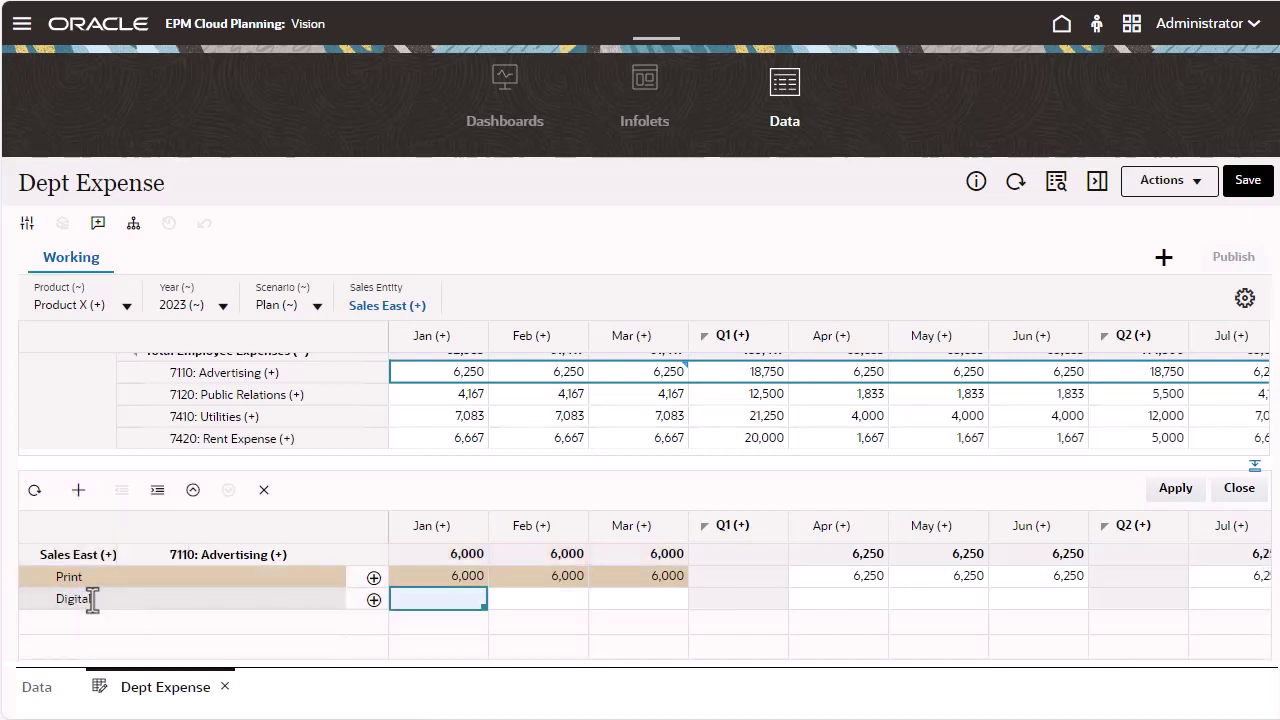
type("7456")
key("Tab")
type("6803")
key("Tab")
type("6658")
key("Tab")
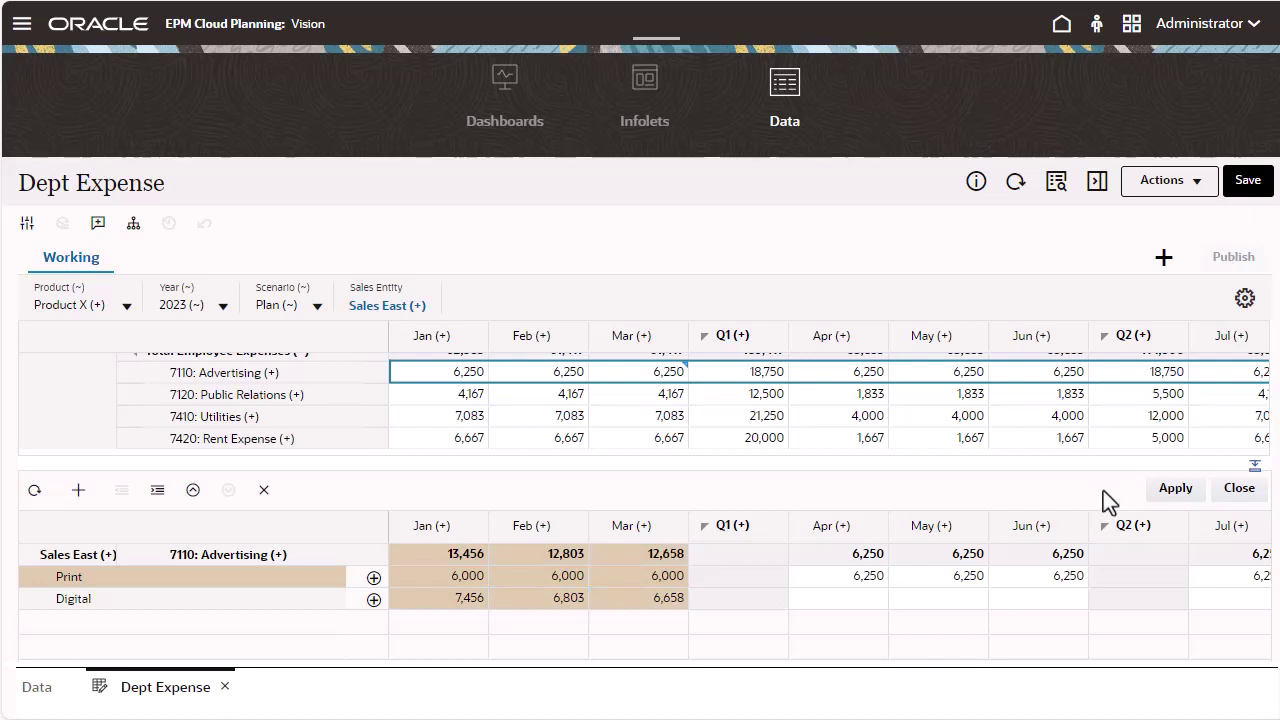
left_click(1175, 487)
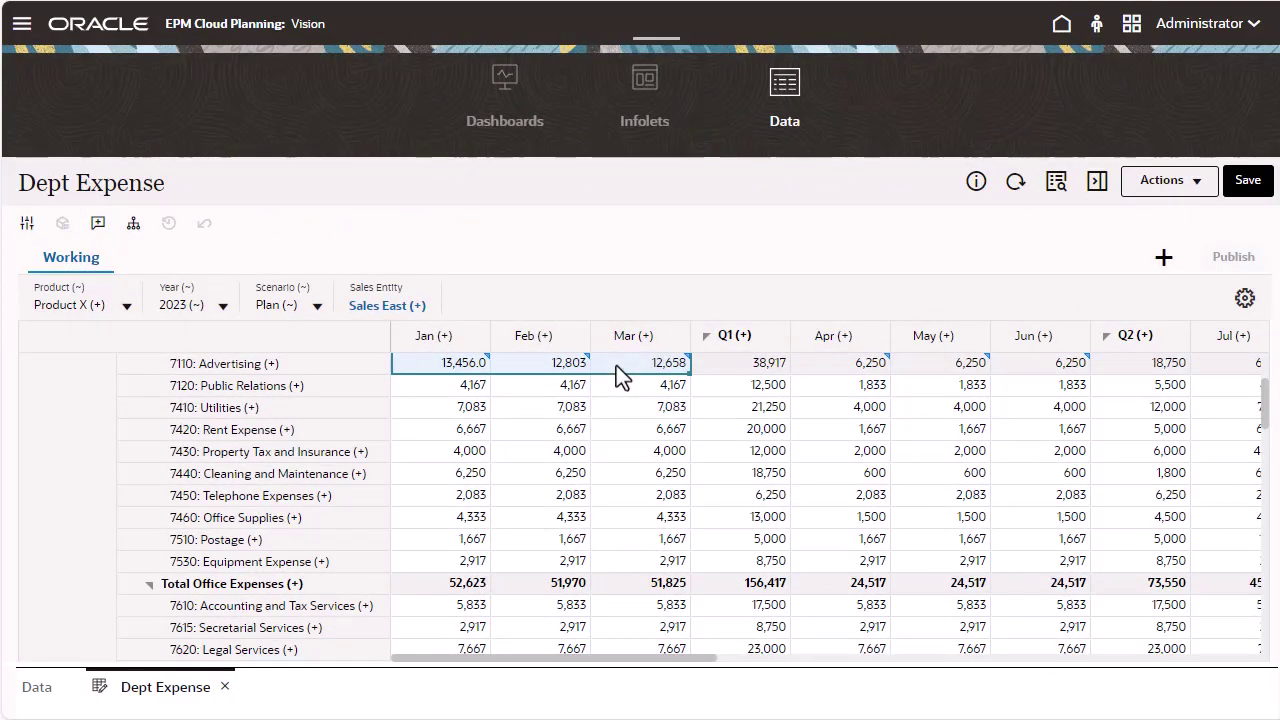
- Post the comment 'Breakout by Channel' on the January Advertising cell
right_click(616, 365)
left_click(757, 486)
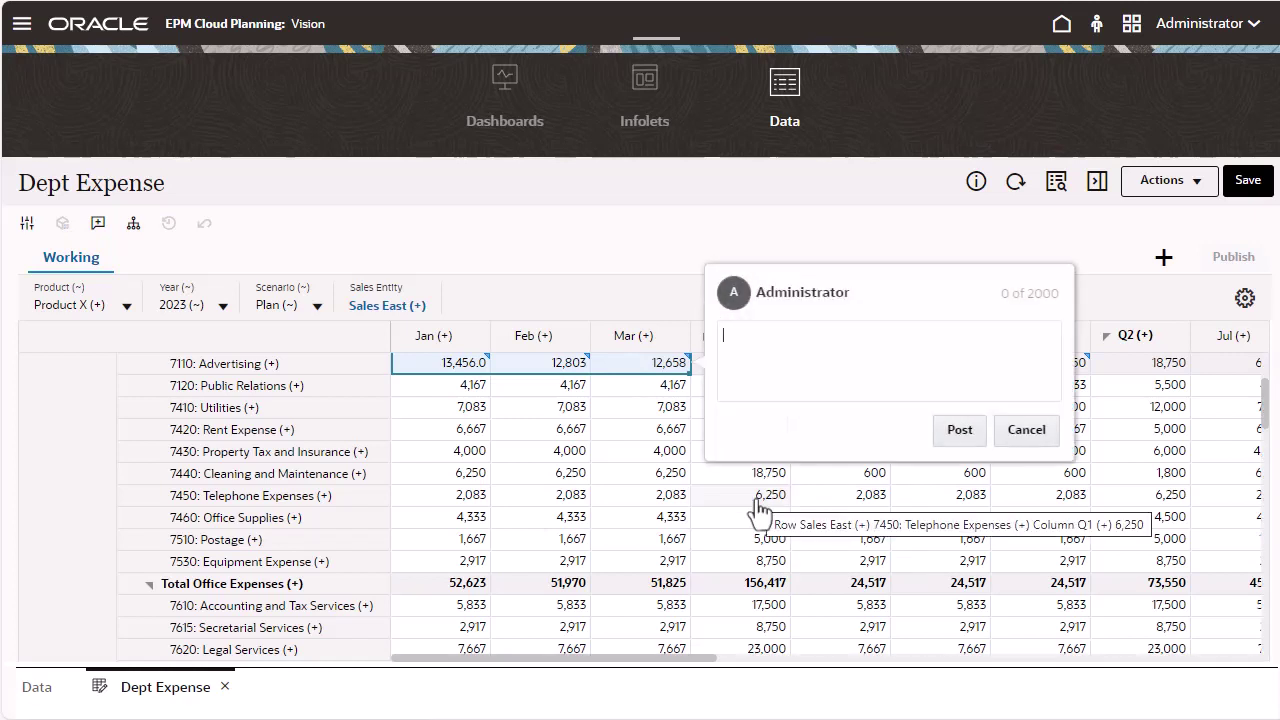
type("Breakout")
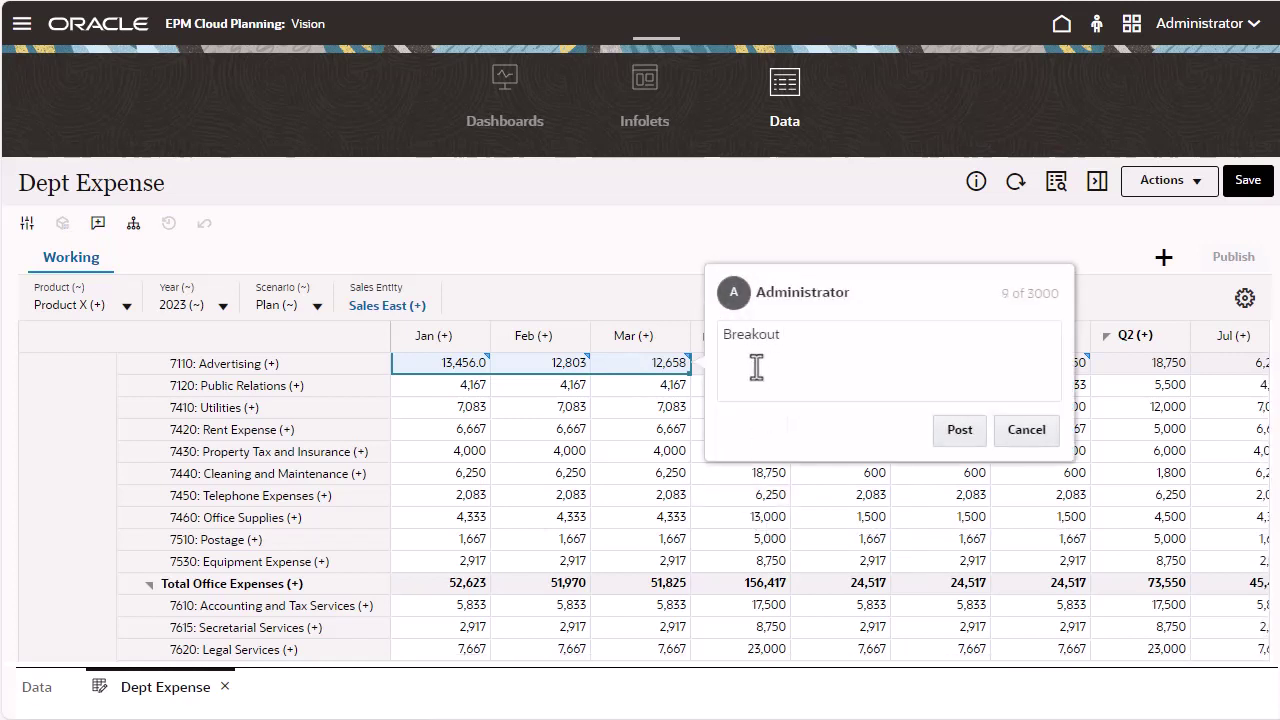
type("by Channel")
left_click(955, 431)
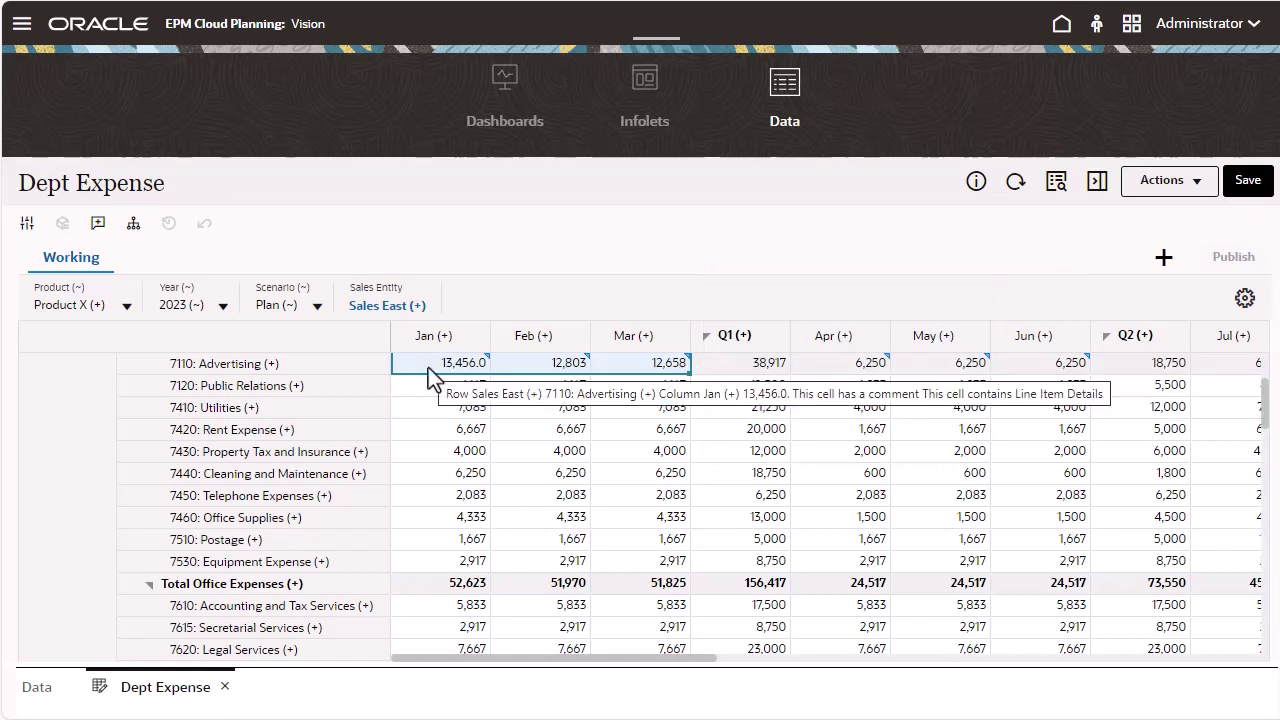
- Post a March Advertising comment with Channel Discussion.docx attached, then view attachments only
left_click(634, 365)
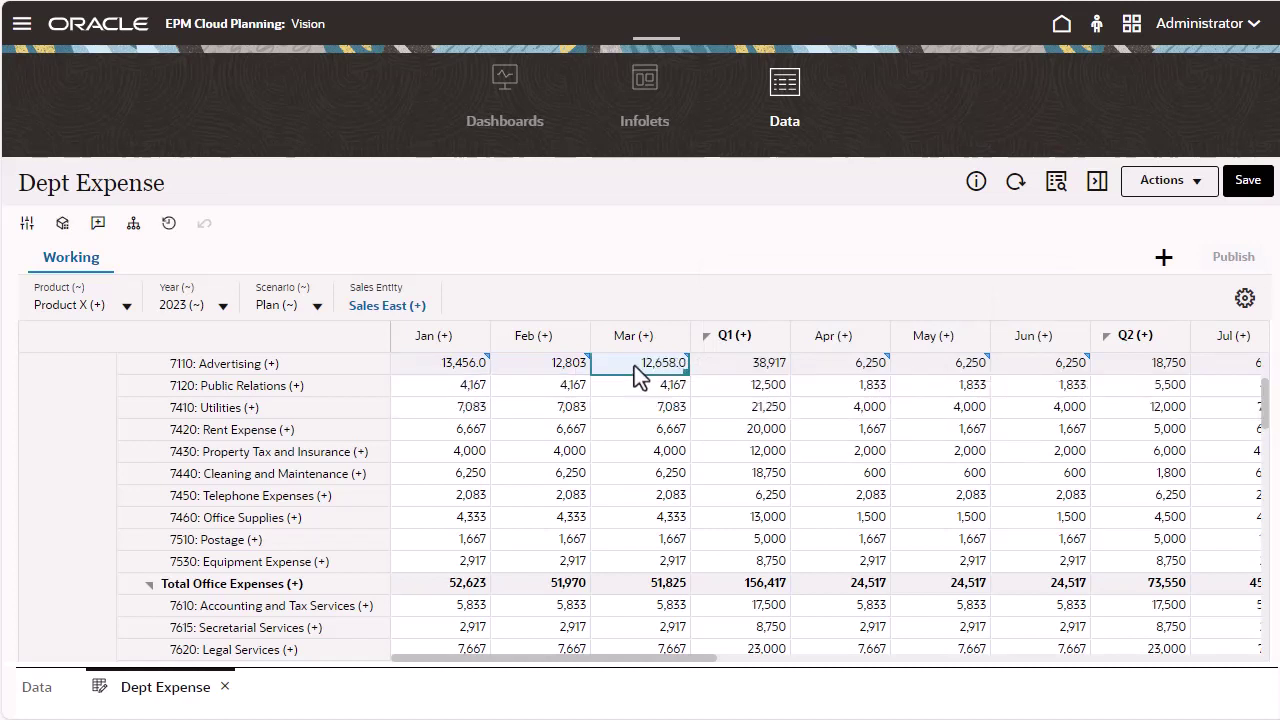
right_click(628, 370)
left_click(768, 494)
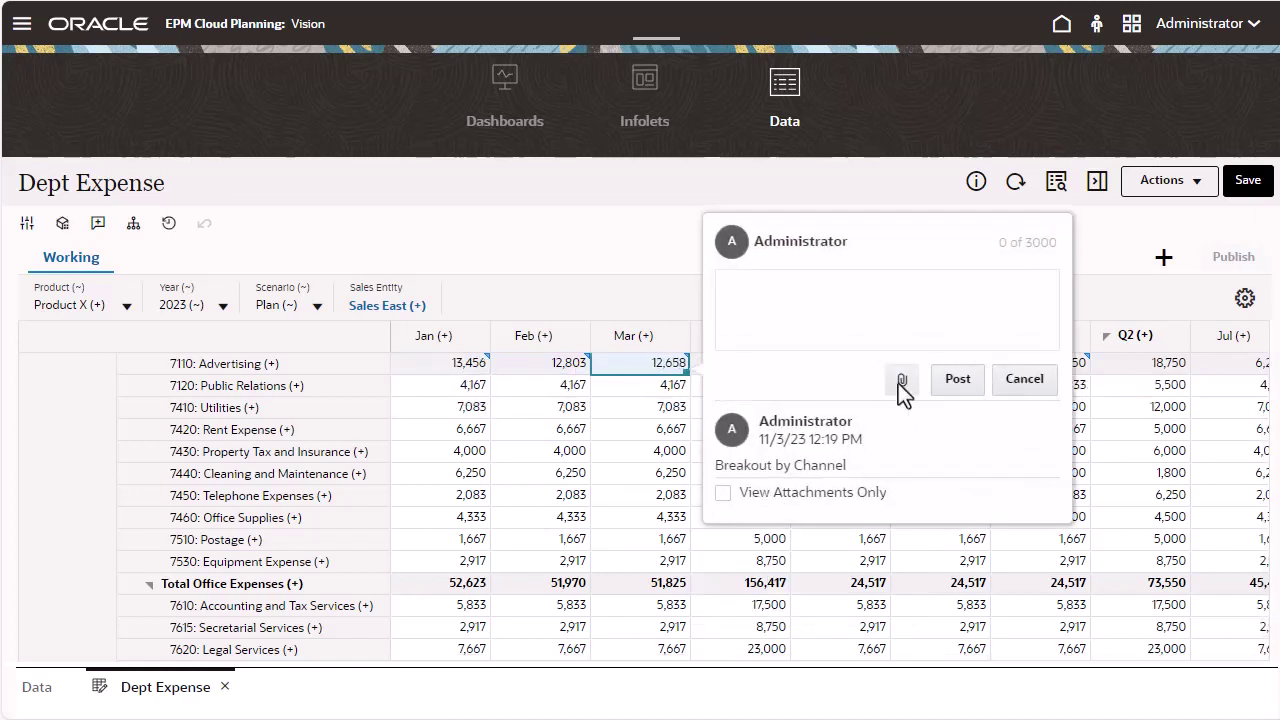
left_click(897, 384)
left_click(684, 361)
left_click(943, 468)
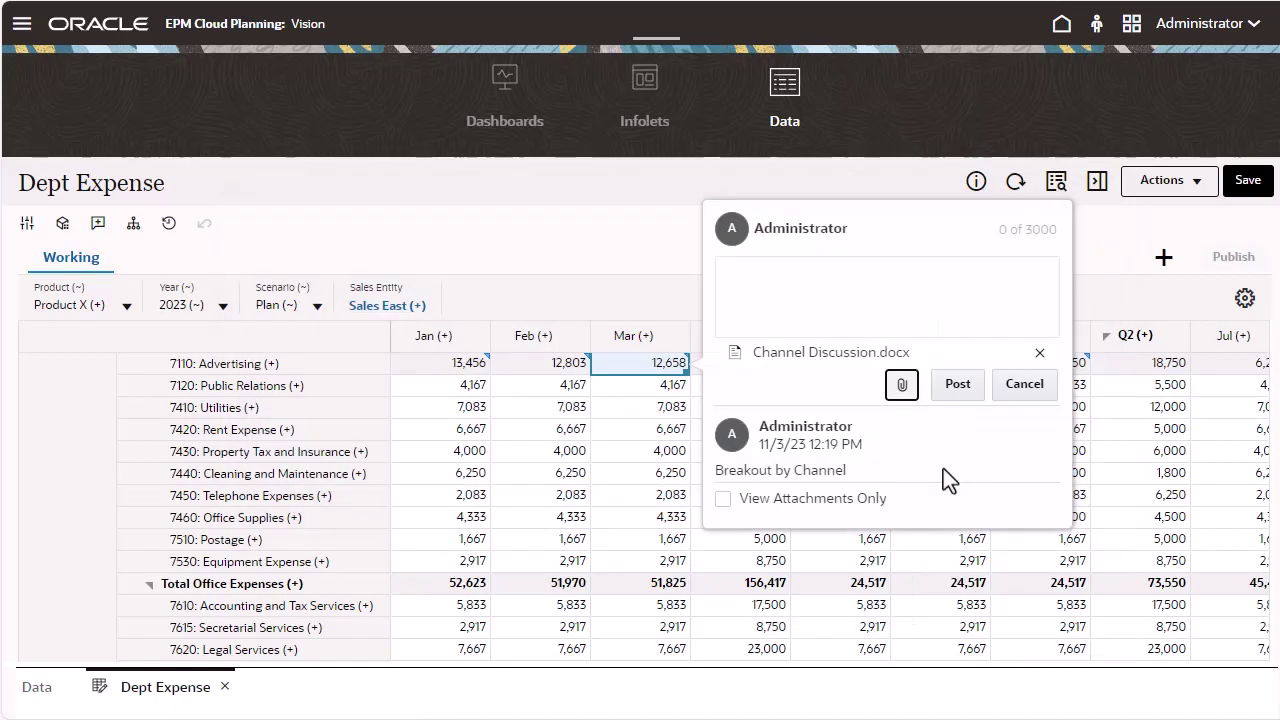
left_click(958, 386)
left_click(724, 496)
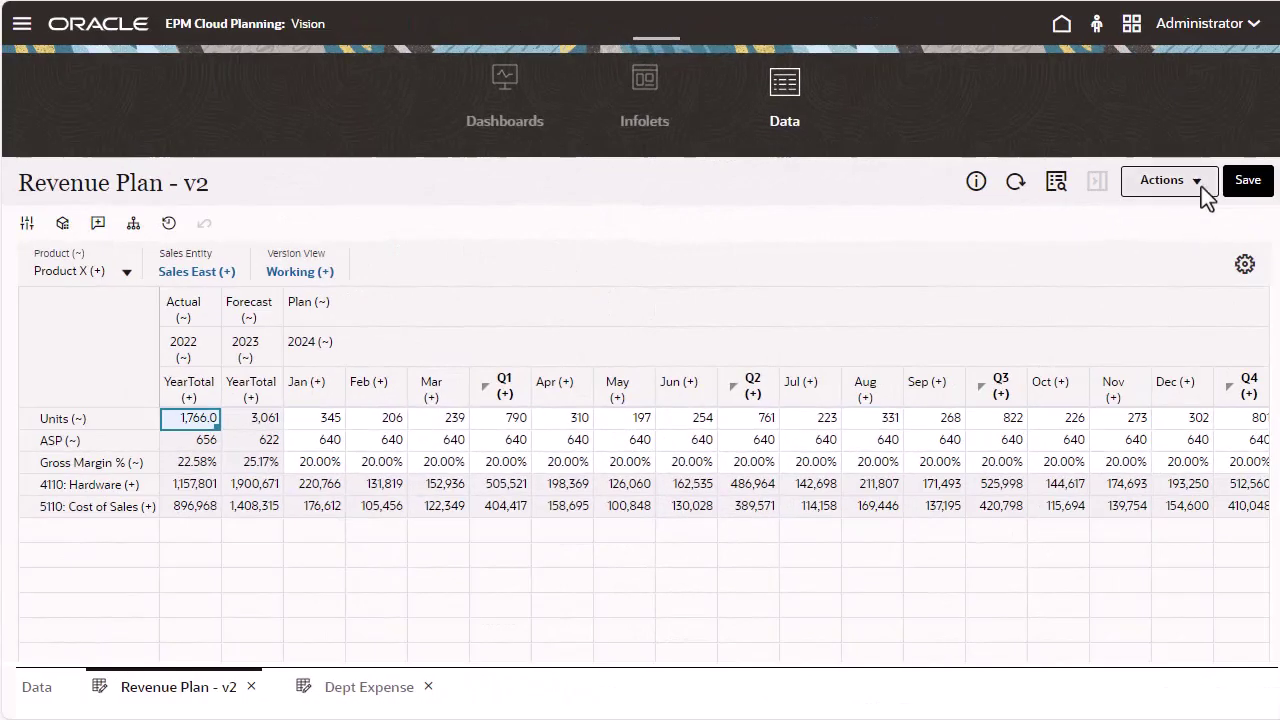
- Launch the Revenue Forecast rule with Sales West as the department and dismiss the success message
left_click(1200, 185)
left_click(1120, 247)
left_click(985, 342)
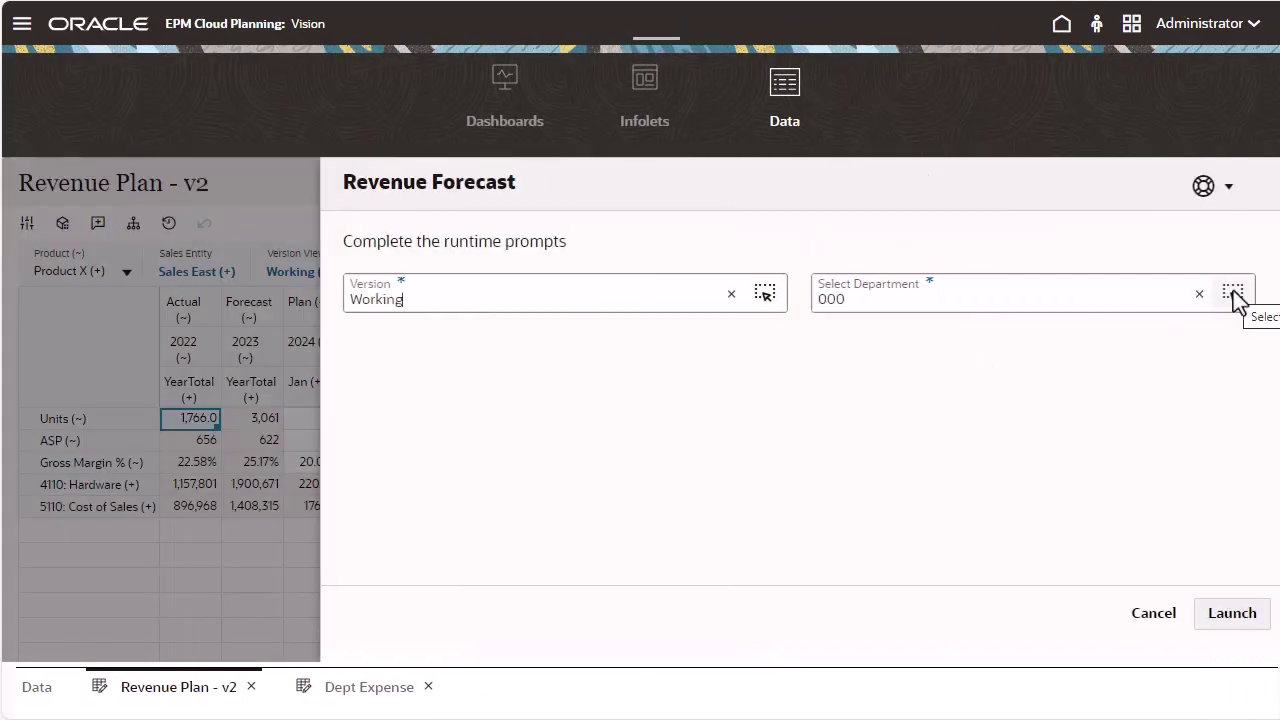
left_click(1230, 294)
type("west")
key("Return")
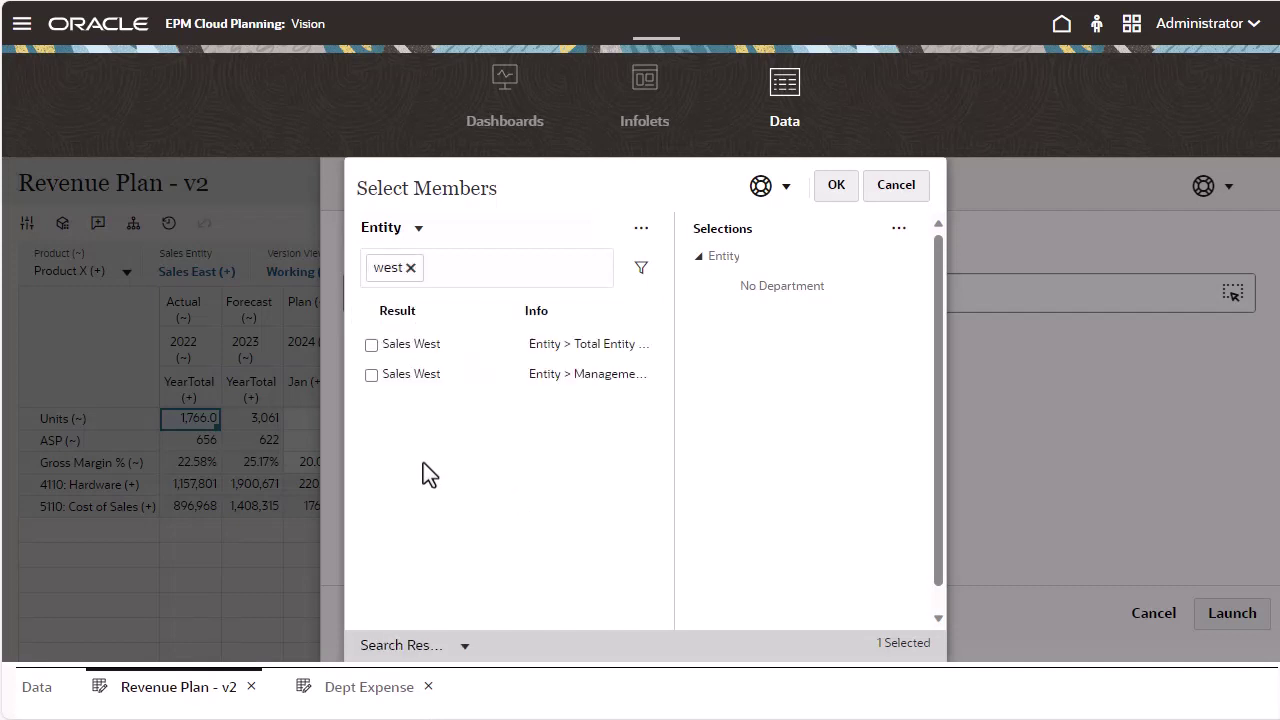
left_click(371, 344)
left_click(830, 189)
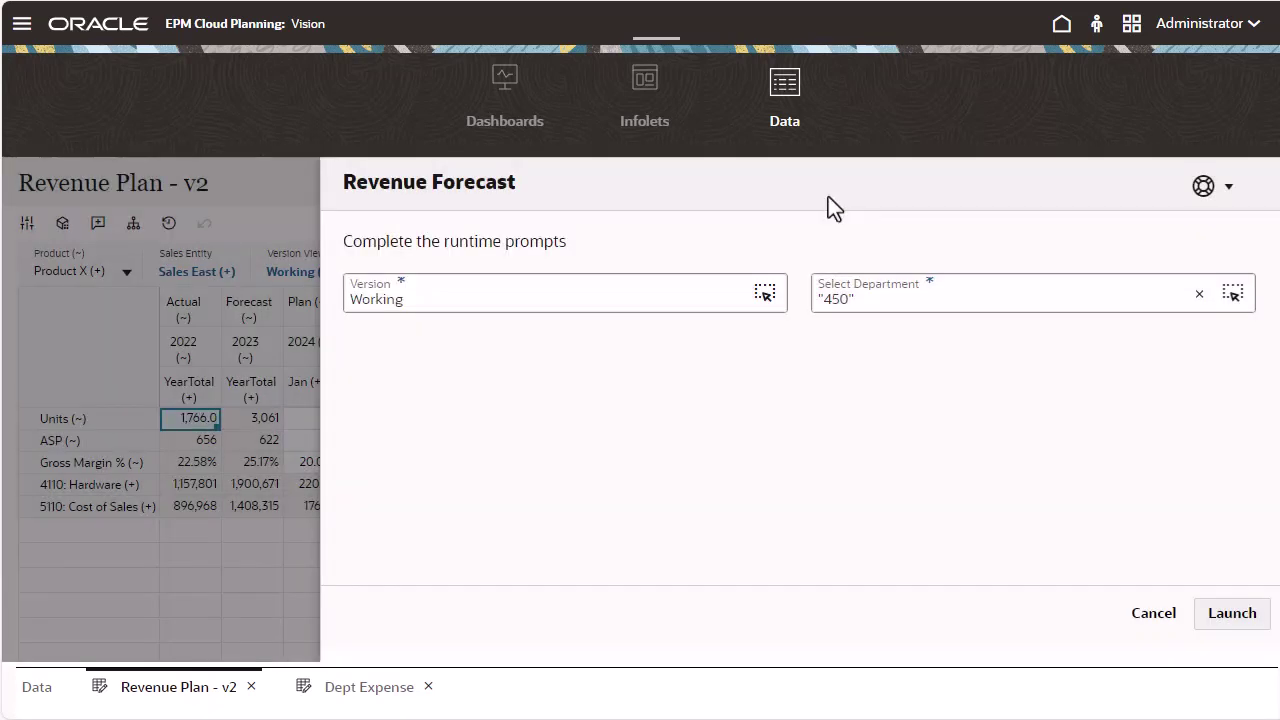
left_click(1238, 620)
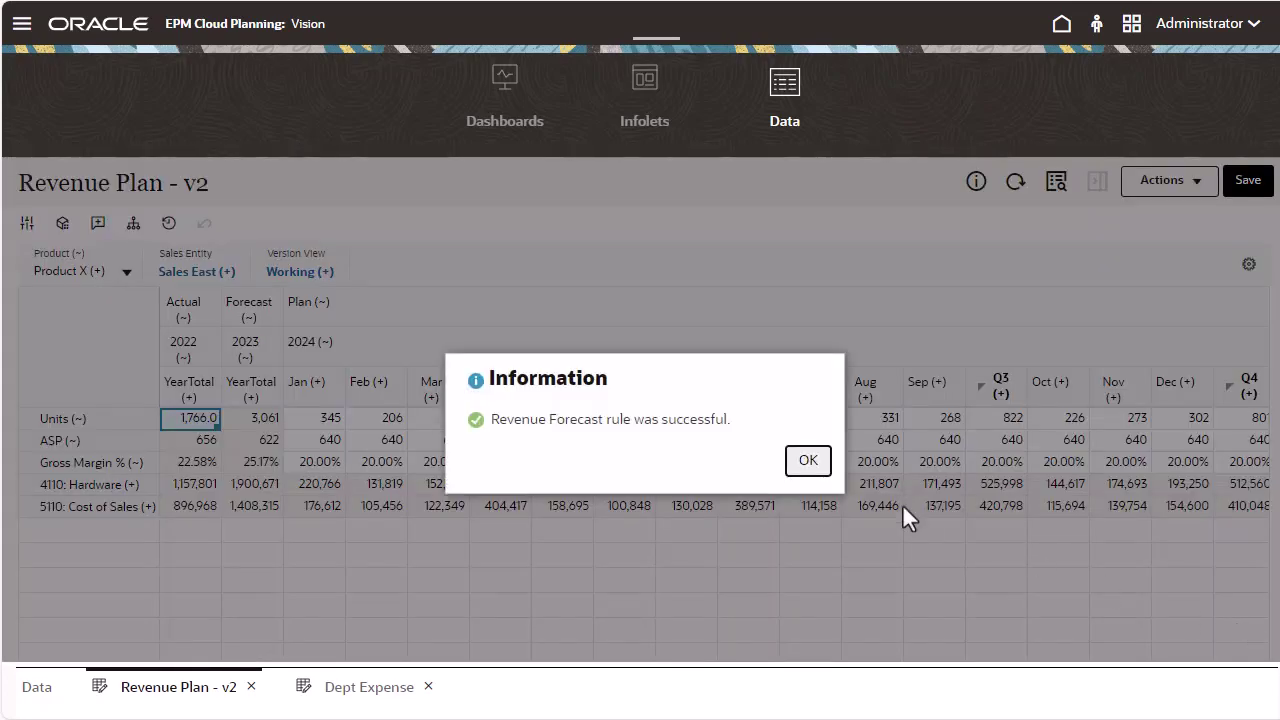
left_click(816, 459)
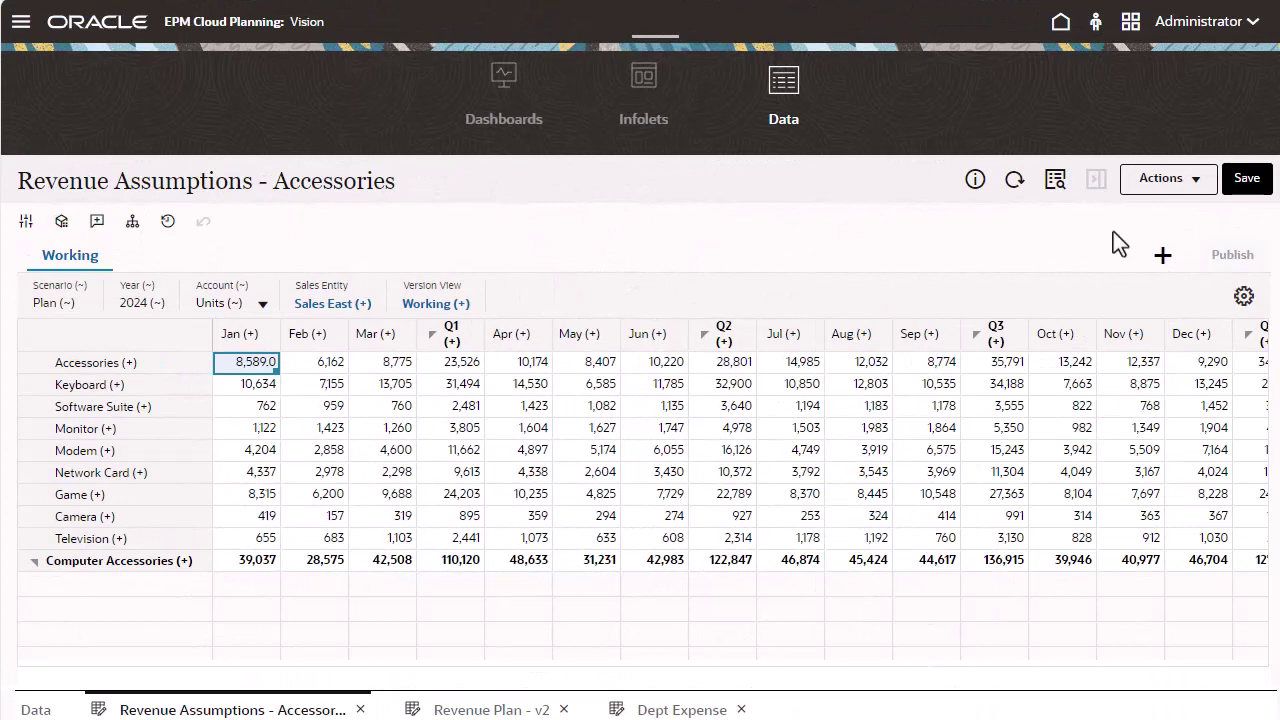
- Tick Enable Calc On the Fly in the form's Layout grid properties and save the form
left_click(1196, 182)
left_click(1028, 212)
left_click(103, 208)
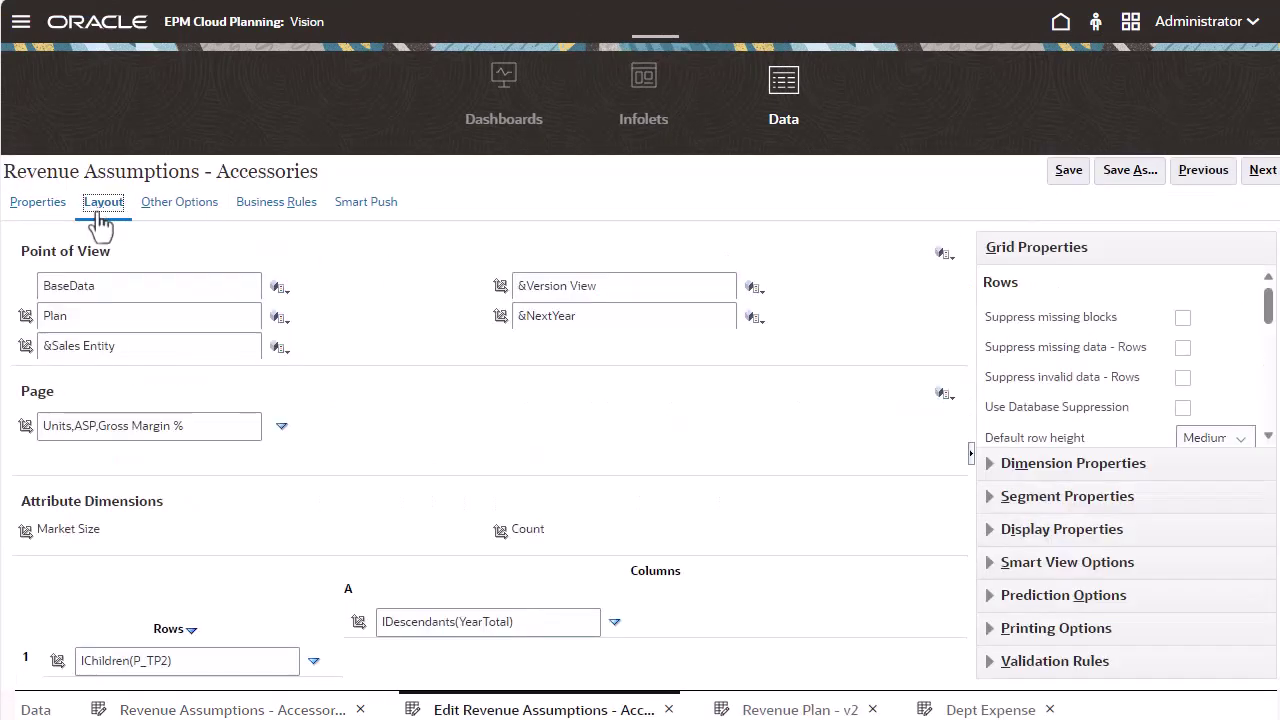
left_click_drag(1266, 295, 1258, 427)
left_click(1184, 431)
left_click(1070, 173)
left_click(697, 456)
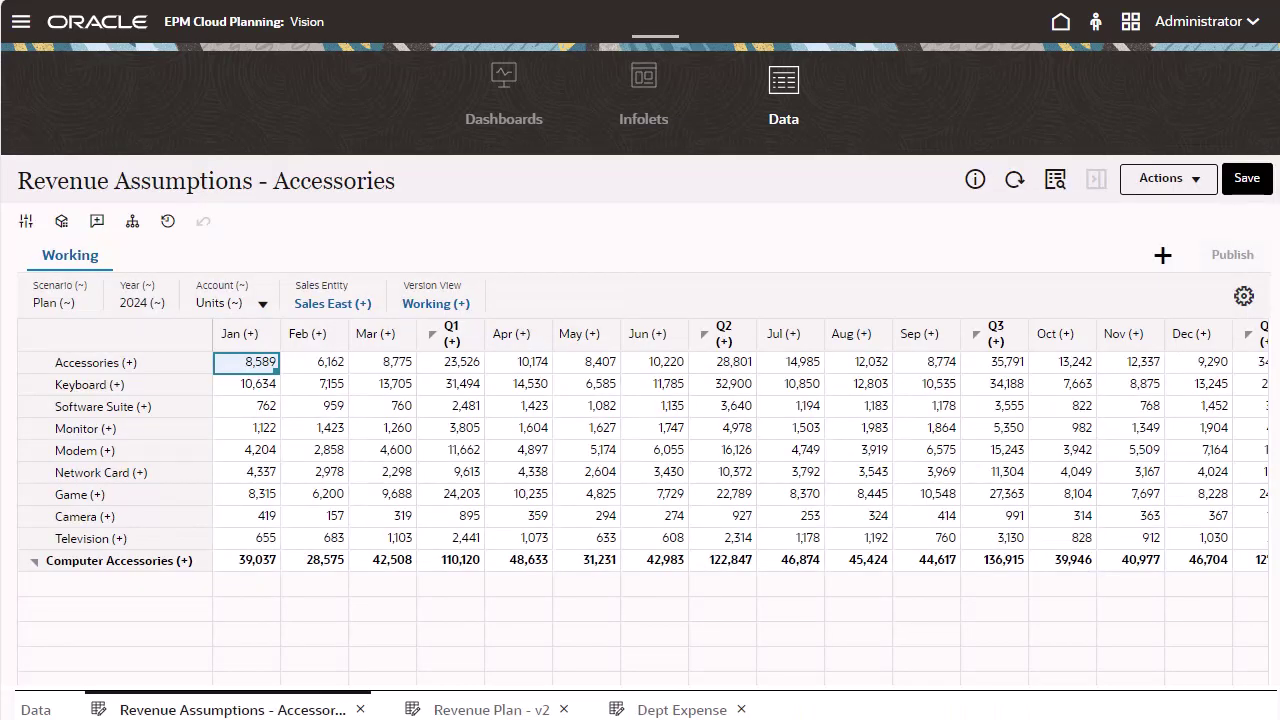
- Enter 12000 in Accessories January and 120k in the Q1 Computer Accessories total
double_click(245, 364)
type("12000")
key("Return")
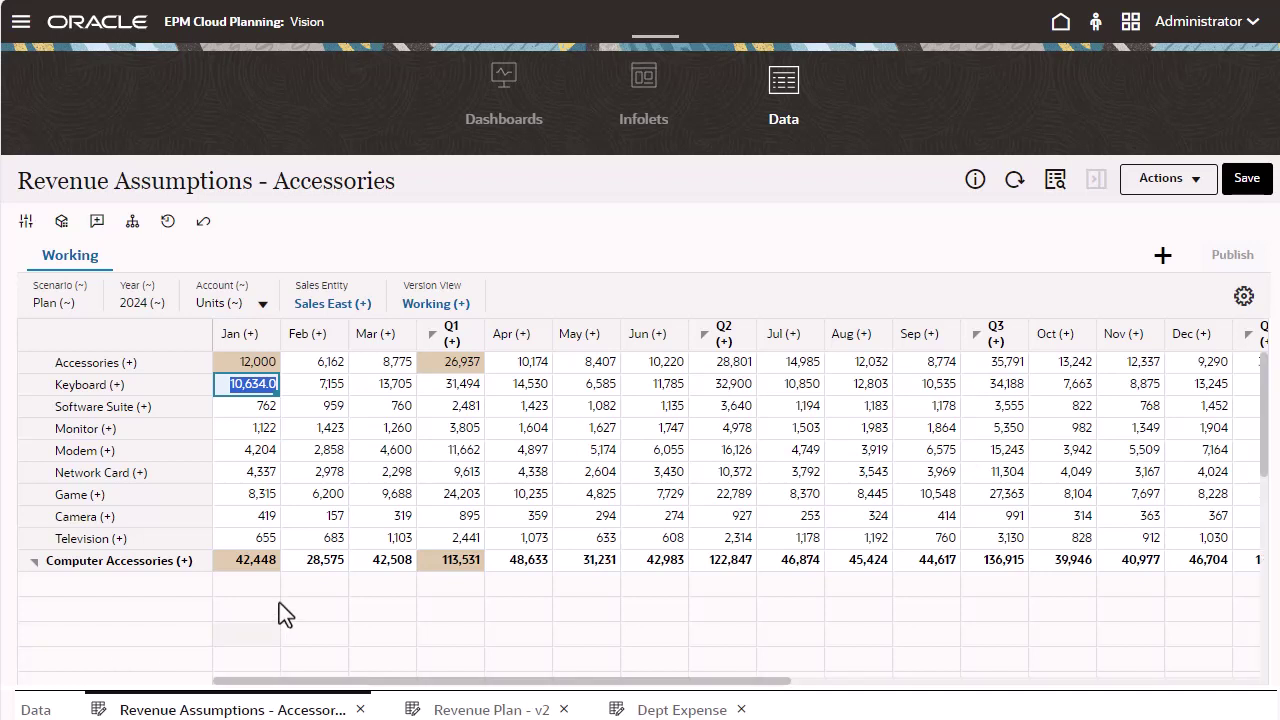
double_click(440, 562)
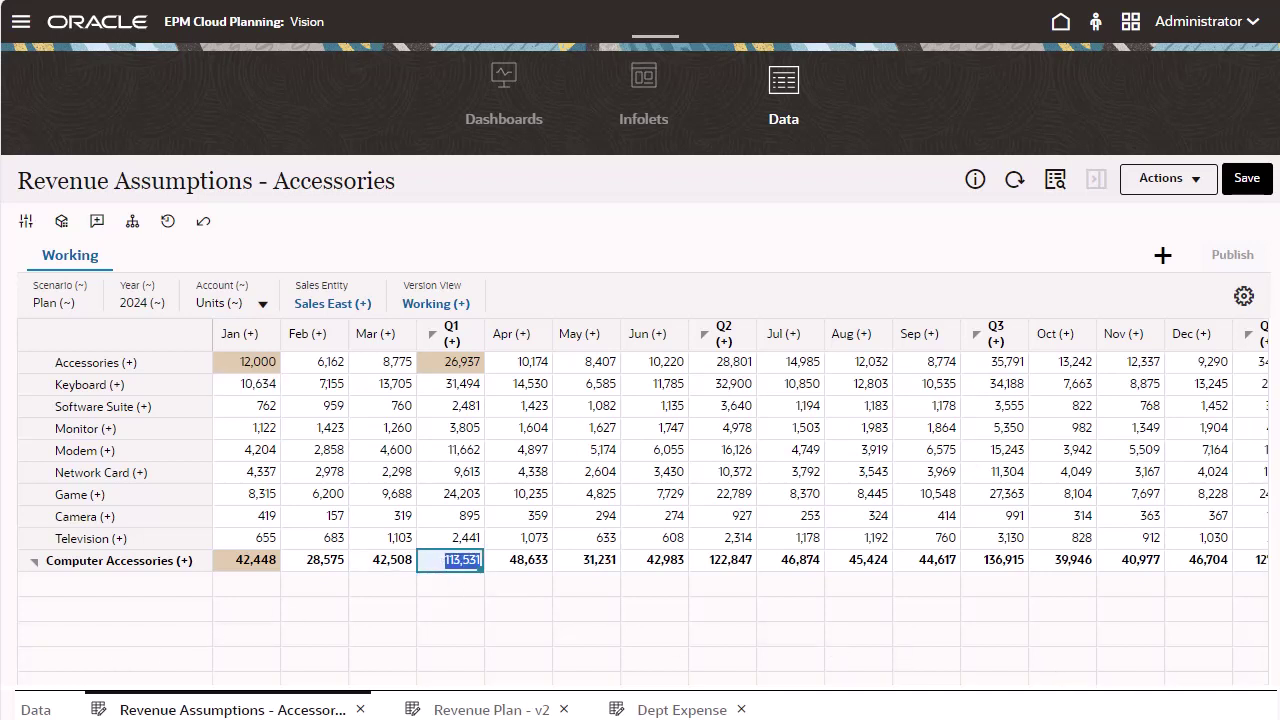
type("120k")
key("Return")
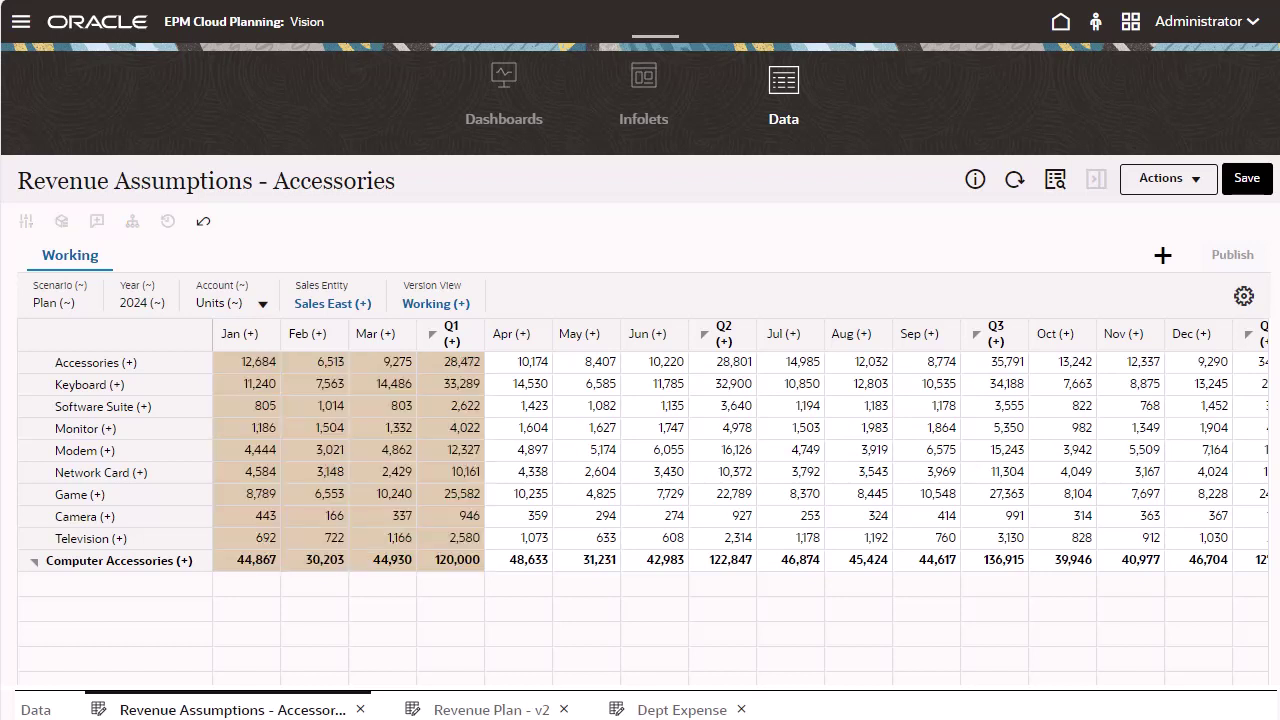